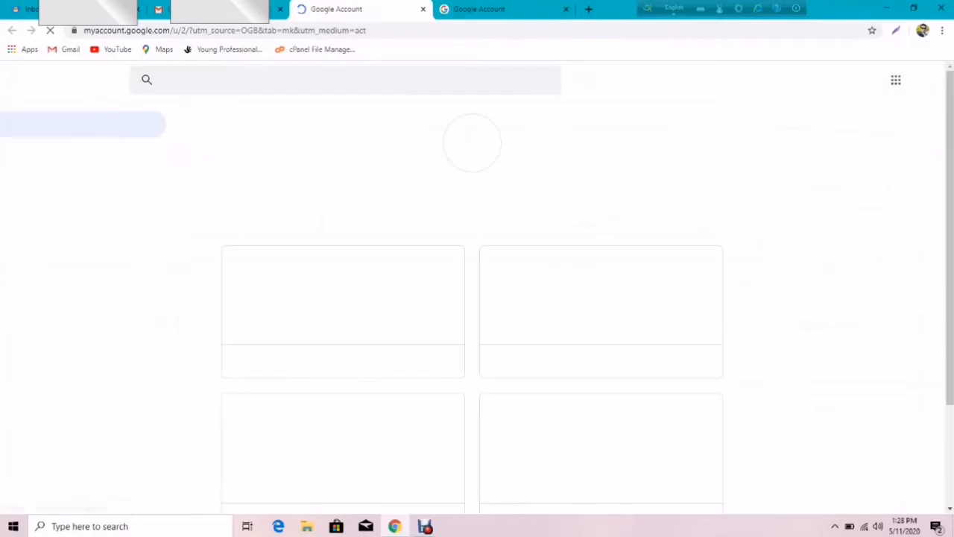
Step: Close the duplicate Google Account tab and open Personal info, scrolling to the contact details
left_click(565, 9)
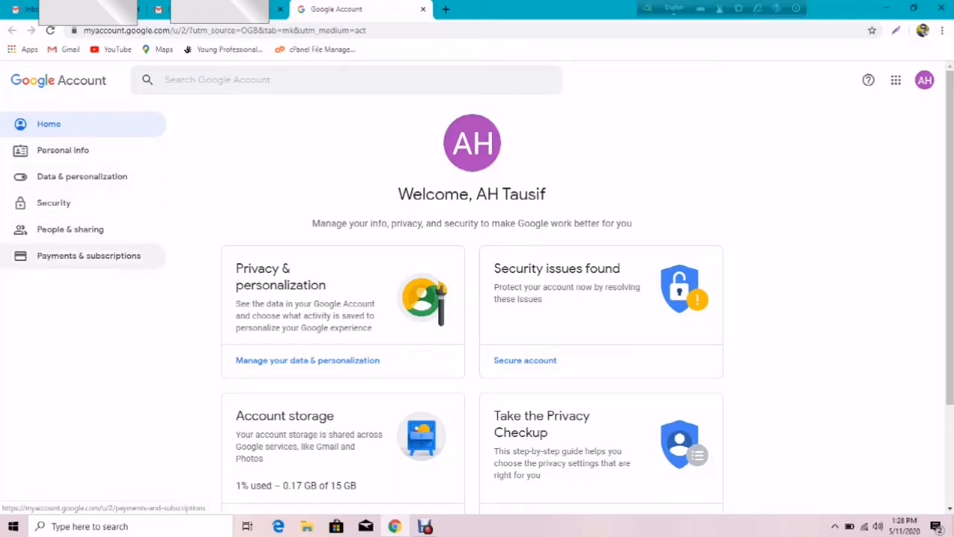
scroll(473, 298, "down", 2)
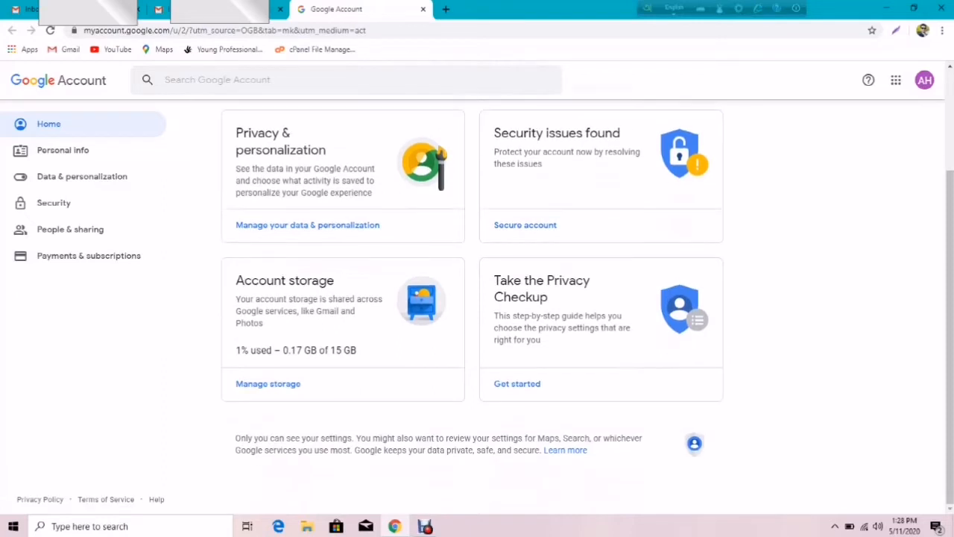
scroll(473, 298, "up", 2)
scroll(472, 298, "up", 1)
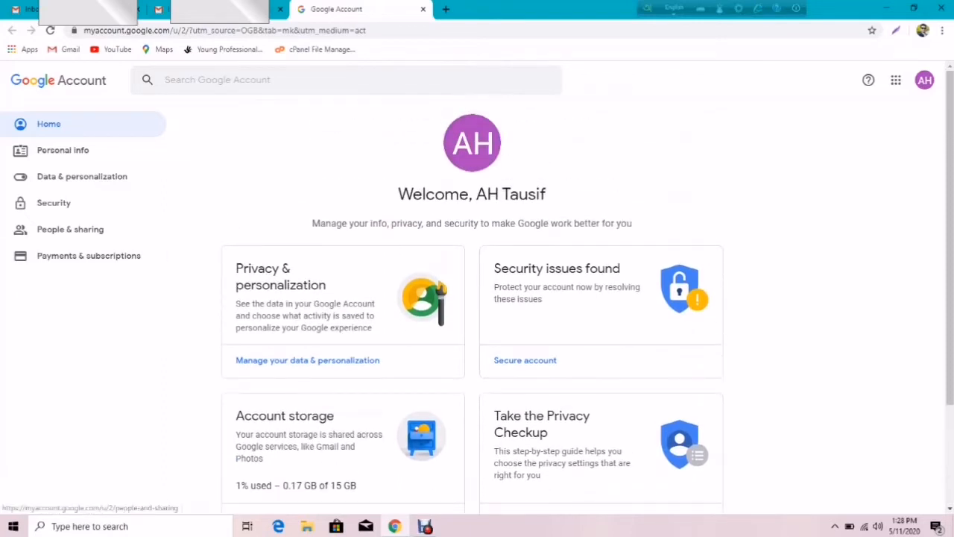
left_click(62, 149)
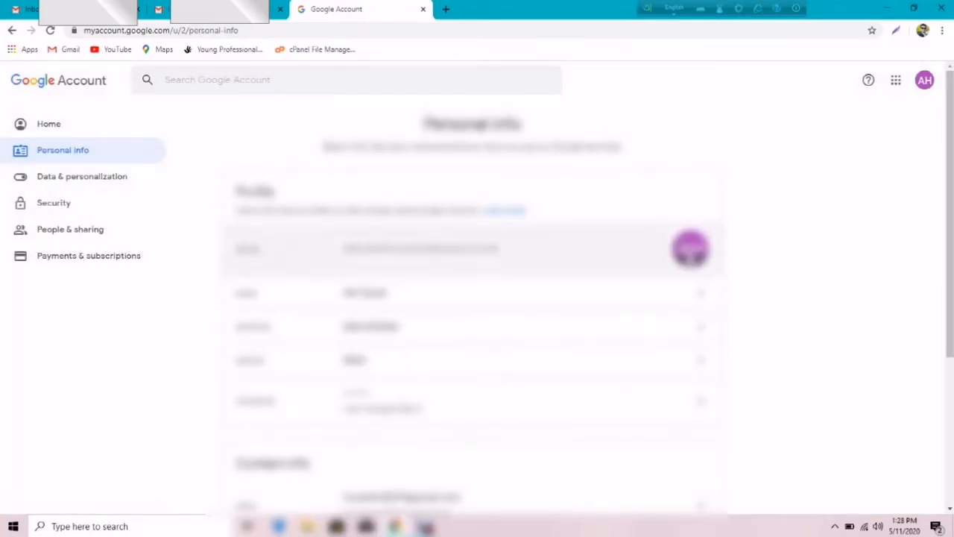
scroll(473, 298, "down", 3)
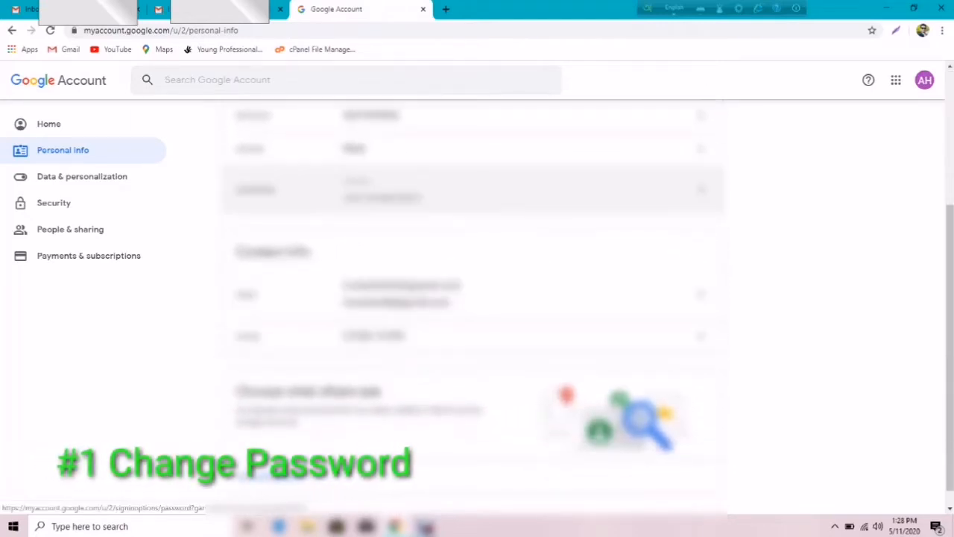
left_click(474, 189)
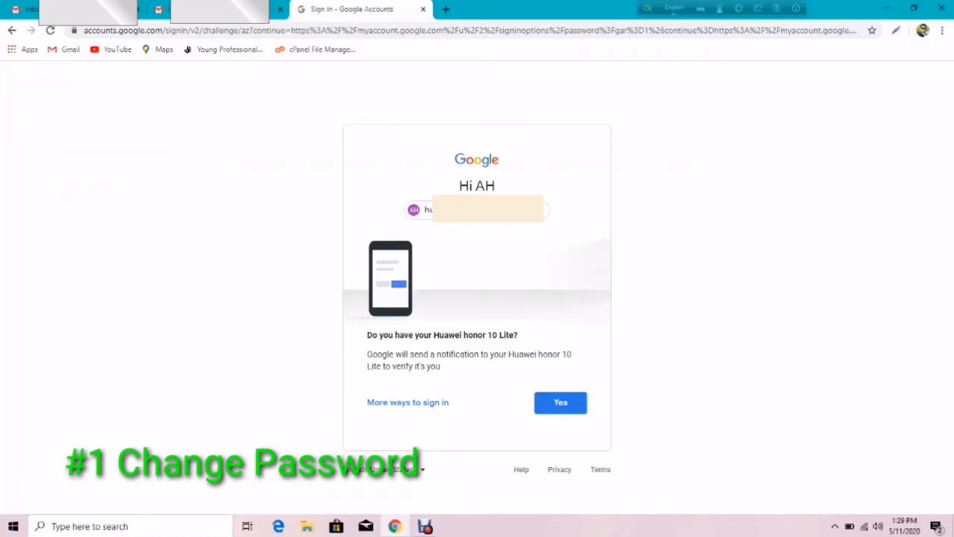
left_click(561, 403)
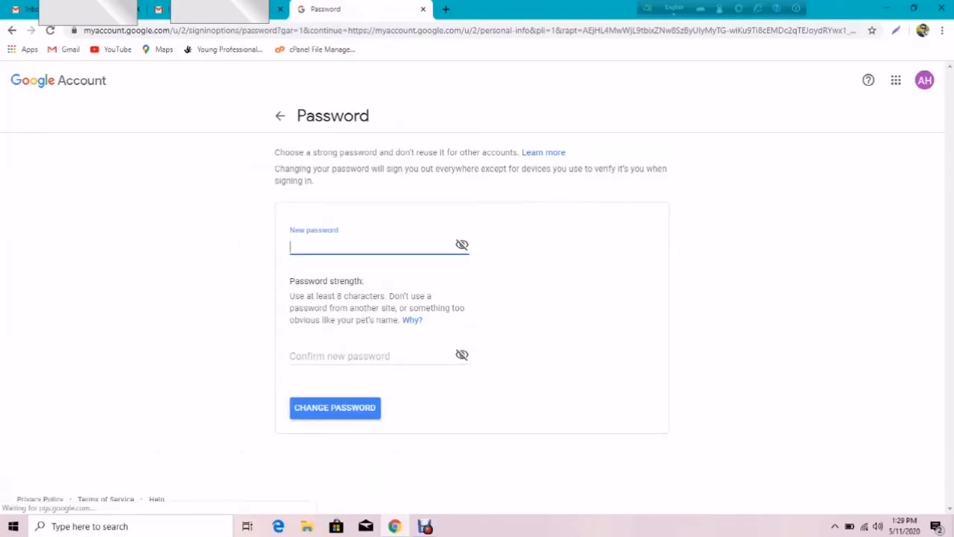
left_click(280, 115)
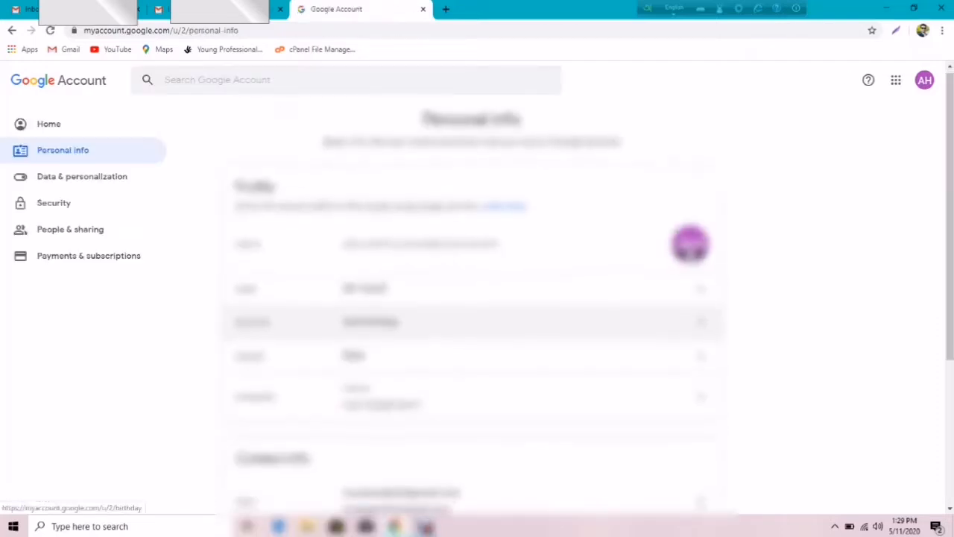
scroll(469, 320, "down", 3)
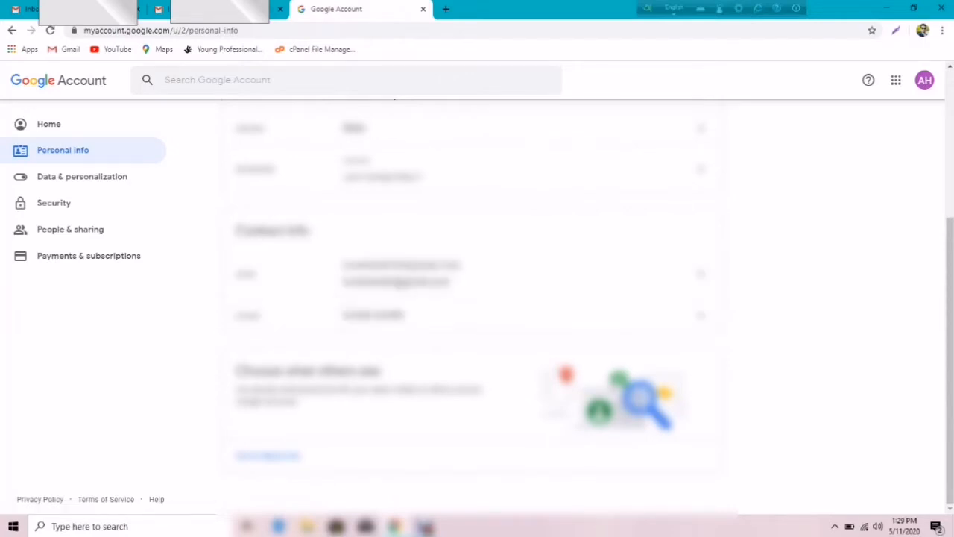
scroll(690, 117, "up", 2)
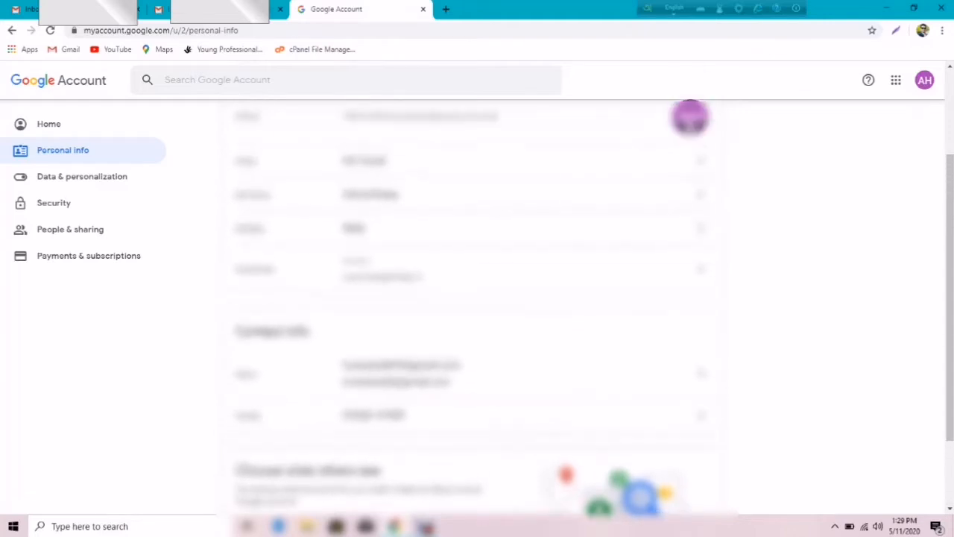
scroll(477, 309, "up", 2)
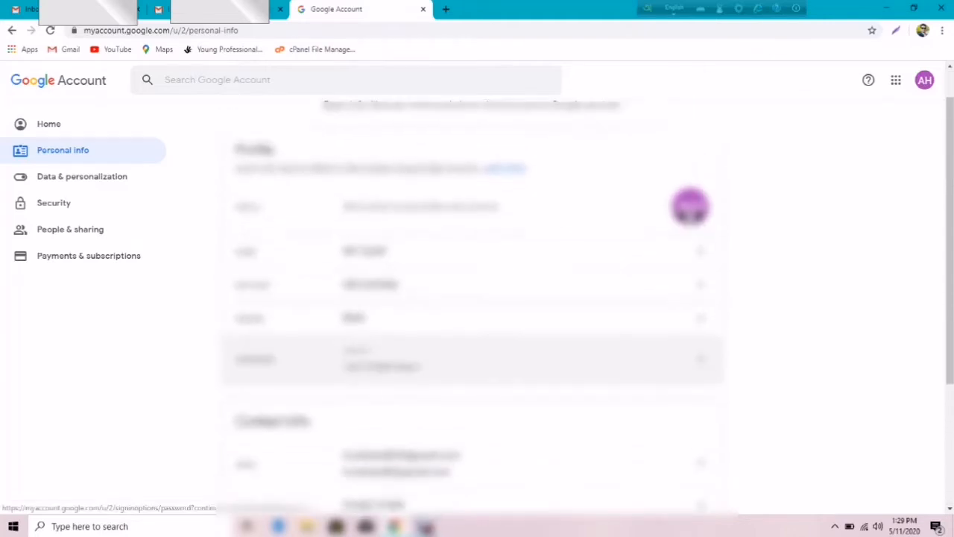
scroll(477, 298, "down", 3)
left_click(267, 456)
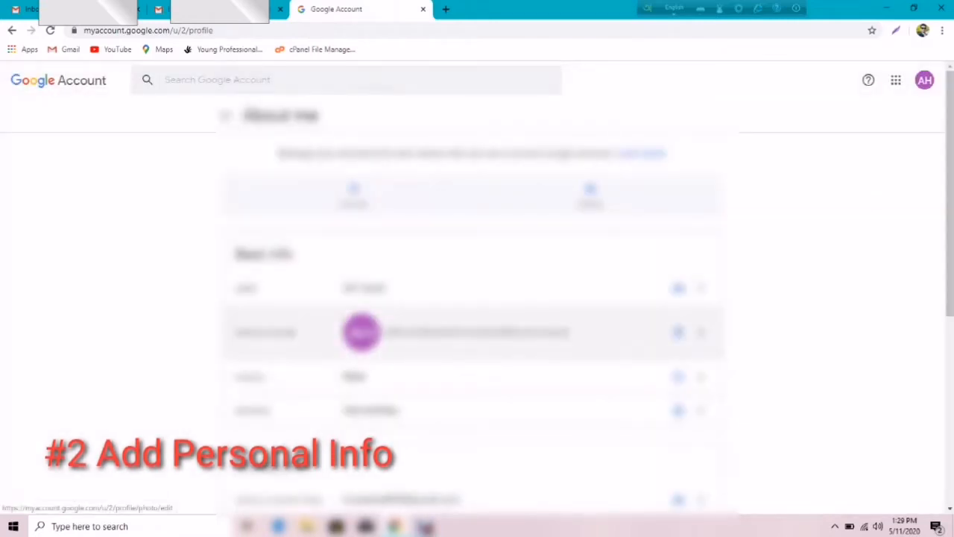
scroll(477, 320, "down", 3)
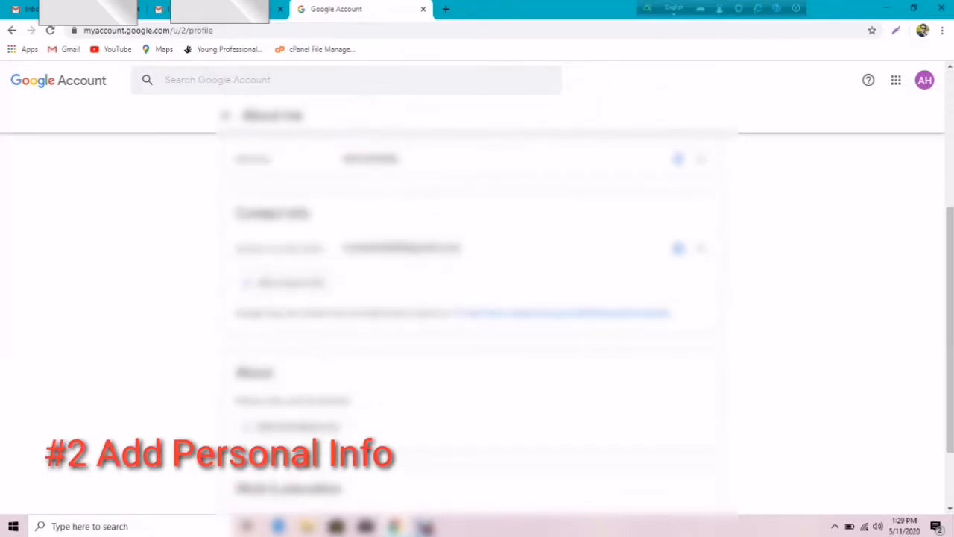
scroll(477, 298, "down", 2)
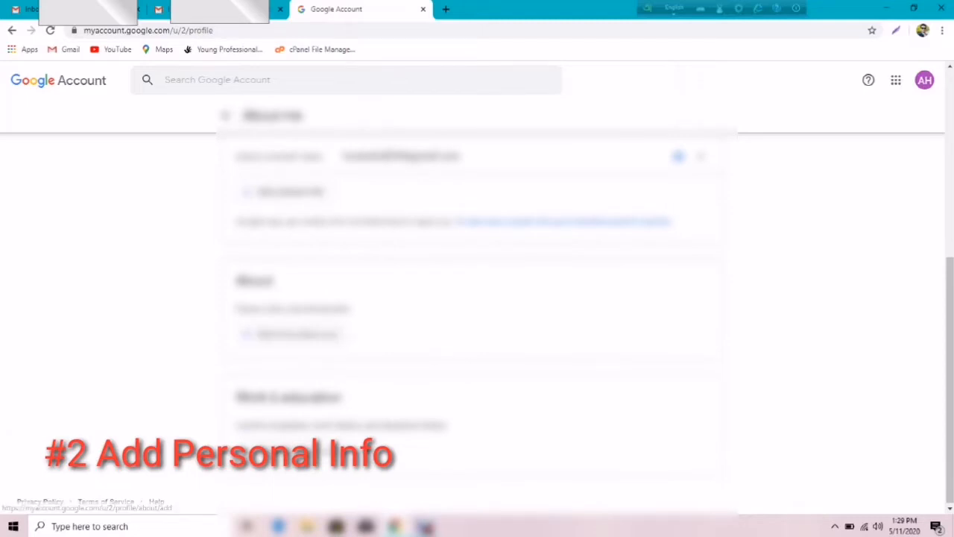
scroll(477, 298, "down", 1)
left_click(225, 115)
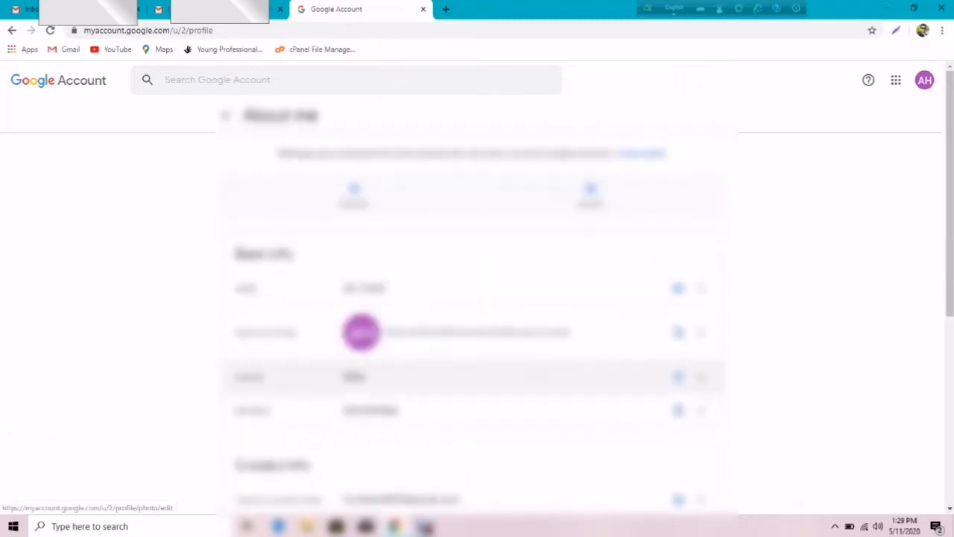
scroll(477, 298, "down", 3)
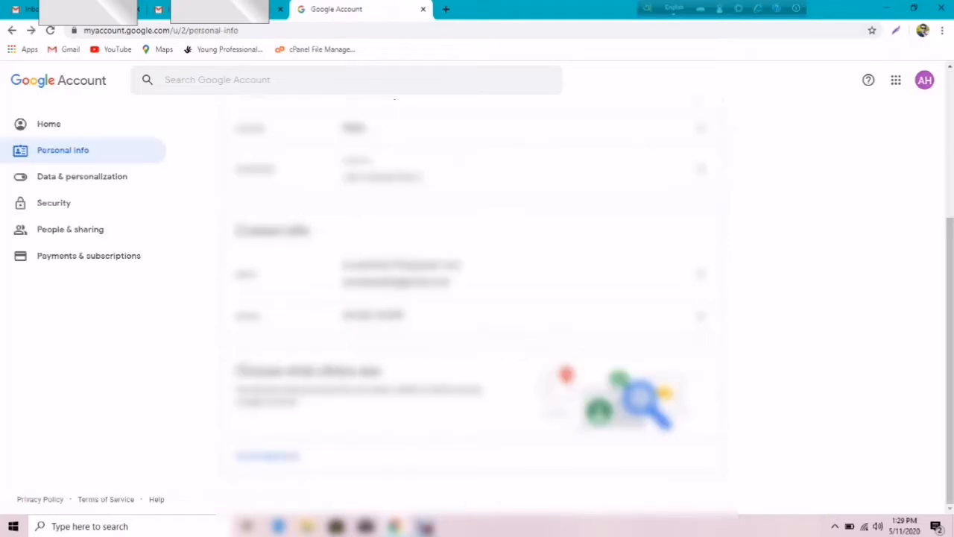
Step: In Data & personalization, look over the YouTube History settings and return to the overview
left_click(82, 176)
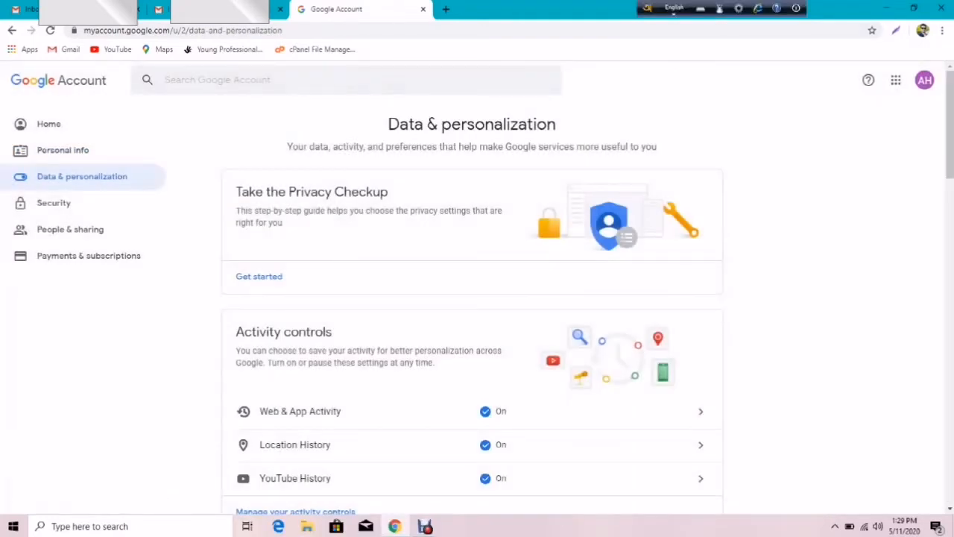
scroll(477, 298, "down", 1)
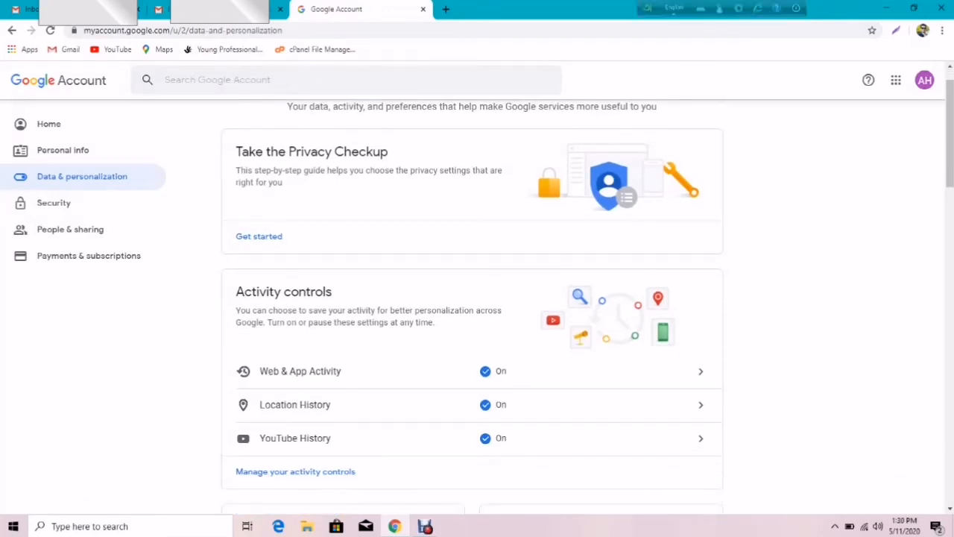
scroll(477, 298, "down", 1)
scroll(477, 298, "down", 2)
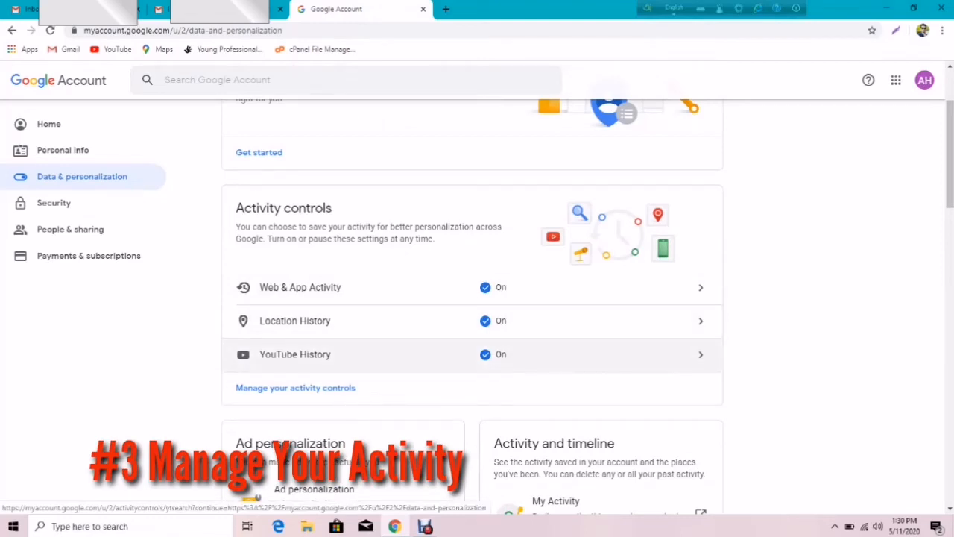
left_click(372, 354)
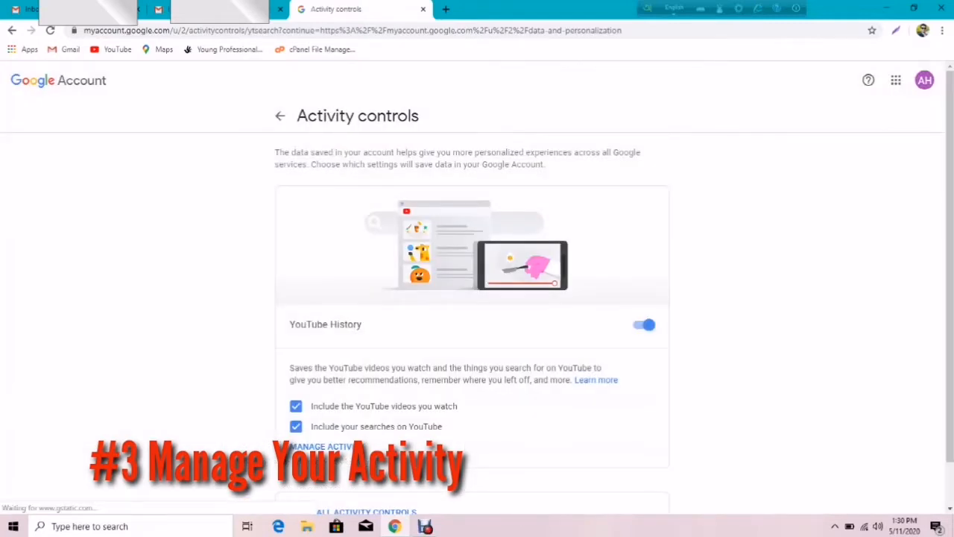
scroll(472, 298, "down", 1)
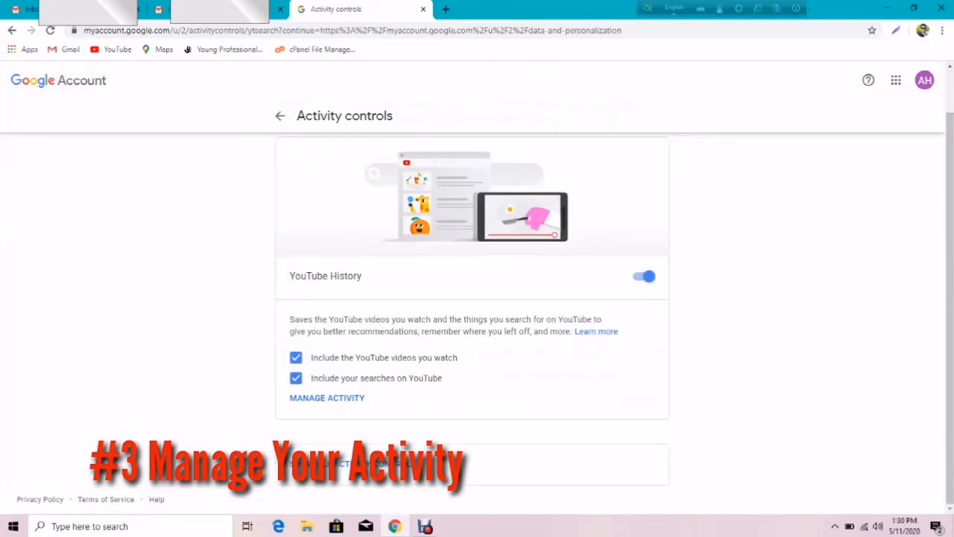
scroll(472, 298, "up", 1)
left_click(280, 116)
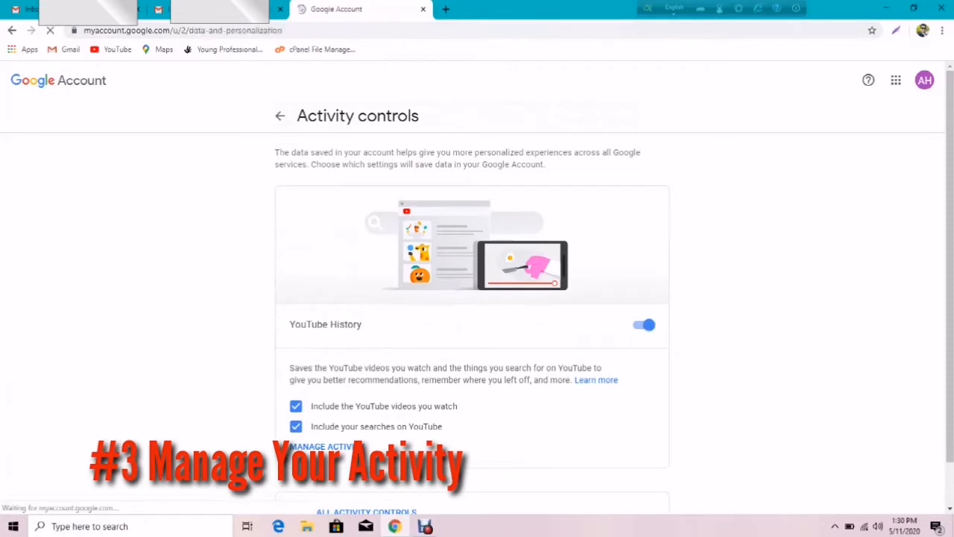
Step: Open the full Activity controls list and scroll down to Location History
scroll(335, 253, "down", 3)
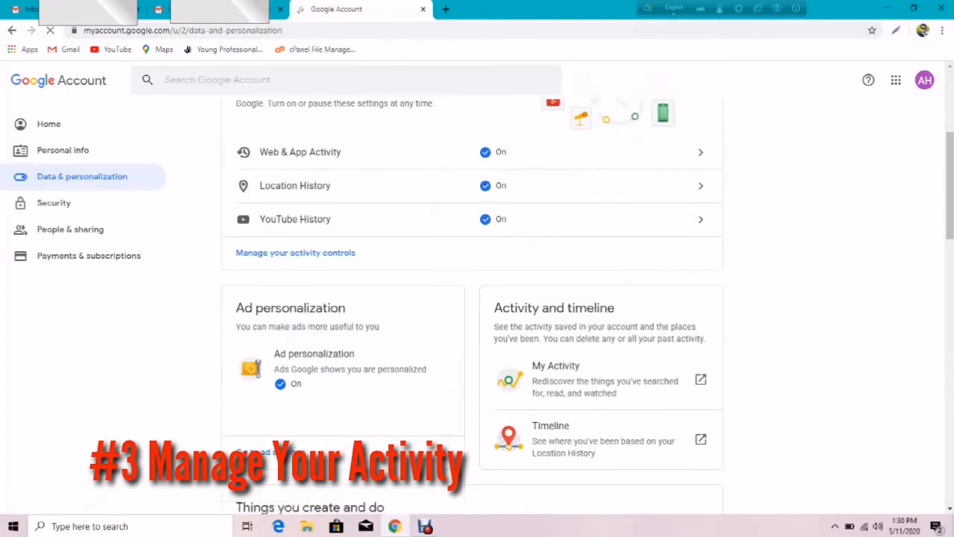
left_click(335, 253)
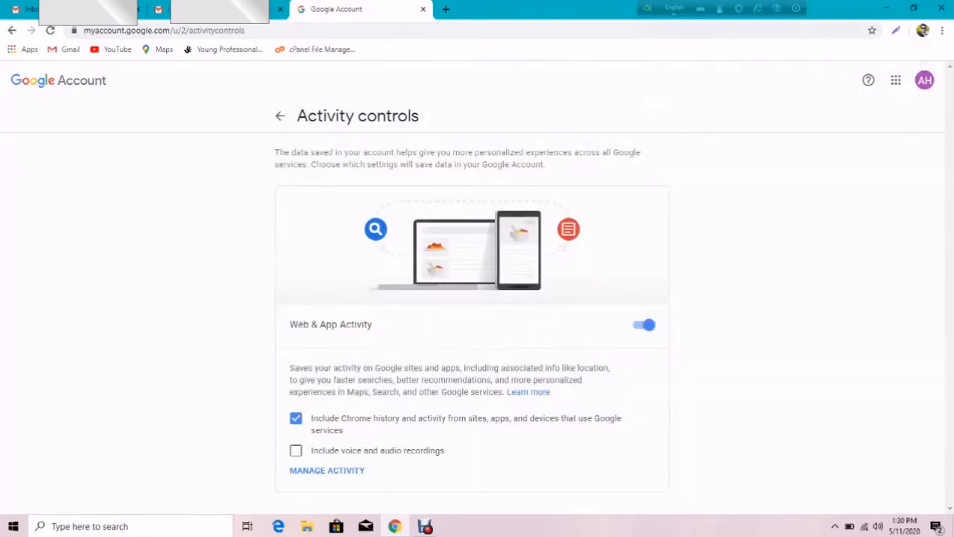
scroll(472, 298, "down", 5)
scroll(472, 299, "up", 3)
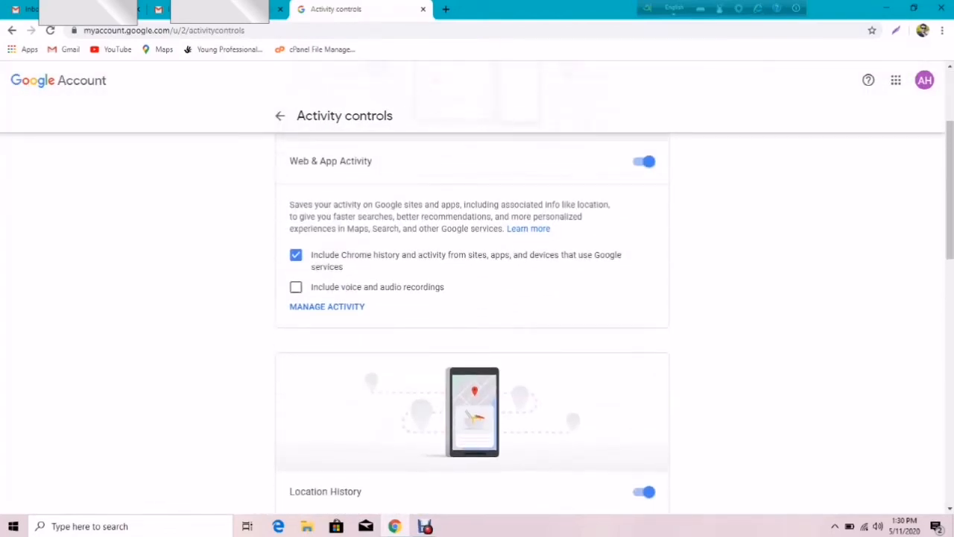
scroll(472, 321, "down", 3)
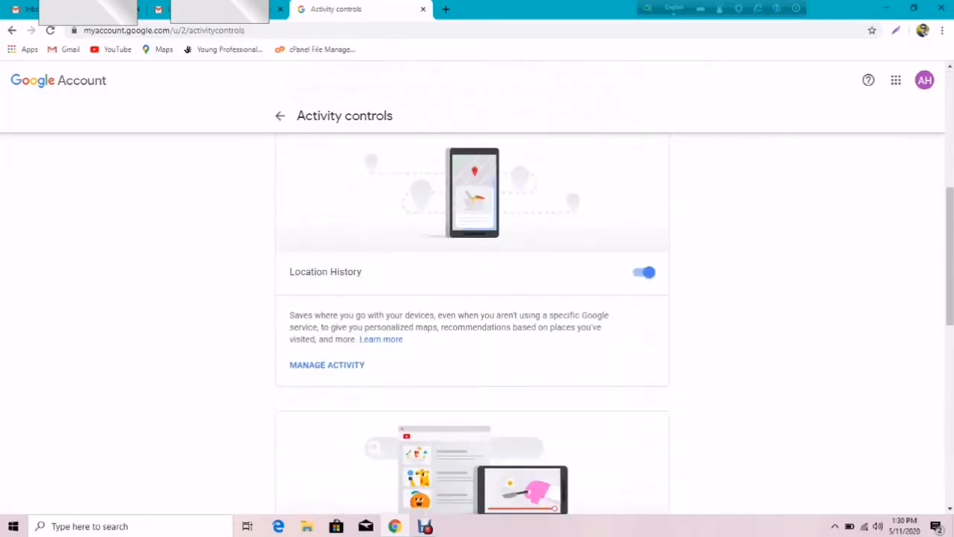
left_click(644, 272)
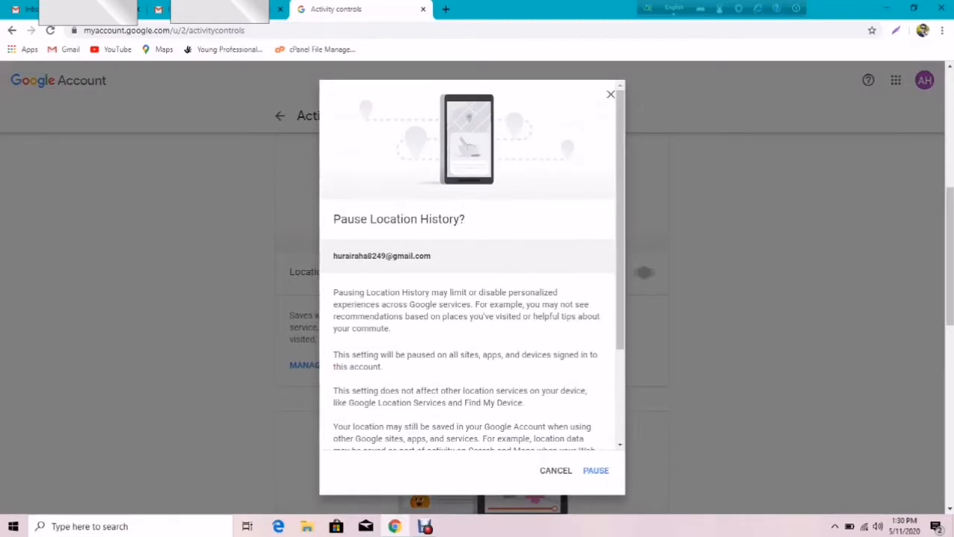
scroll(472, 283, "down", 2)
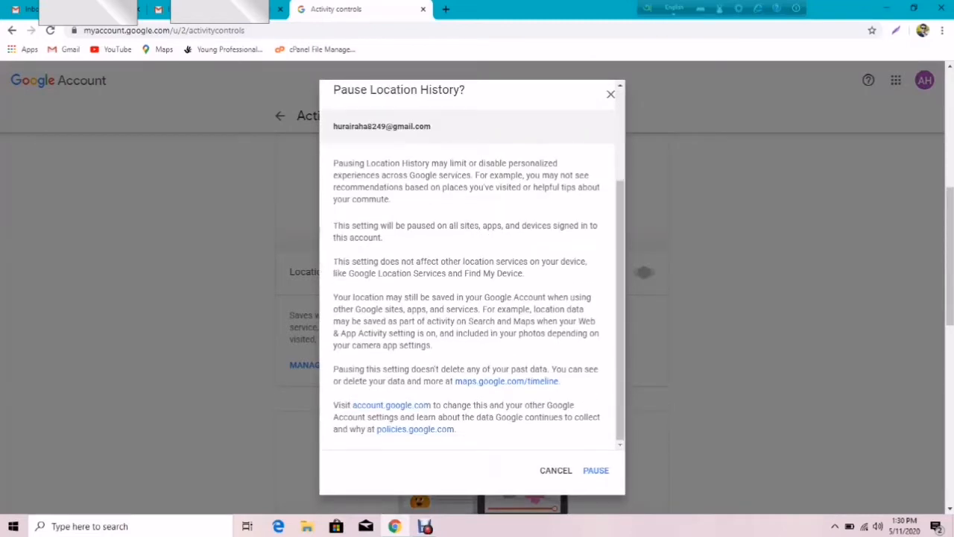
left_click(595, 471)
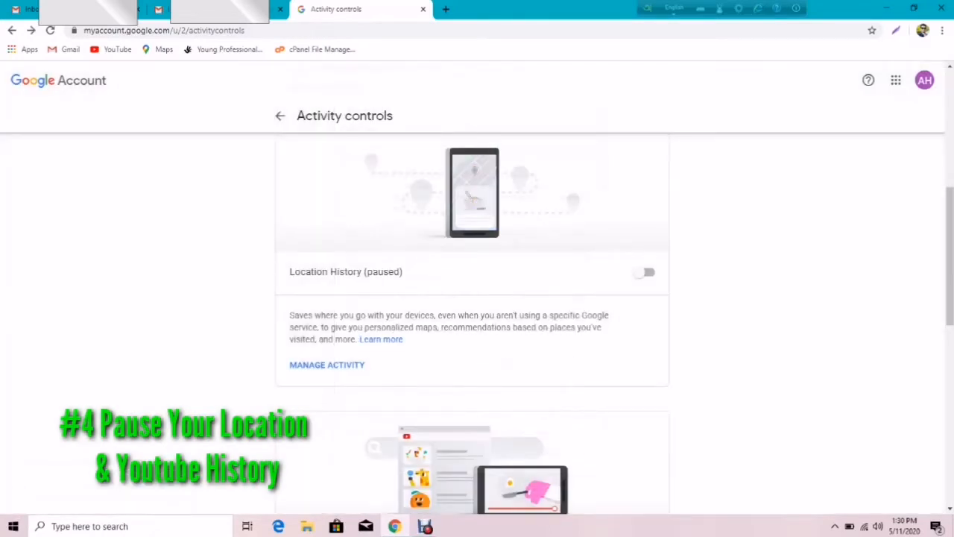
scroll(472, 324, "down", 3)
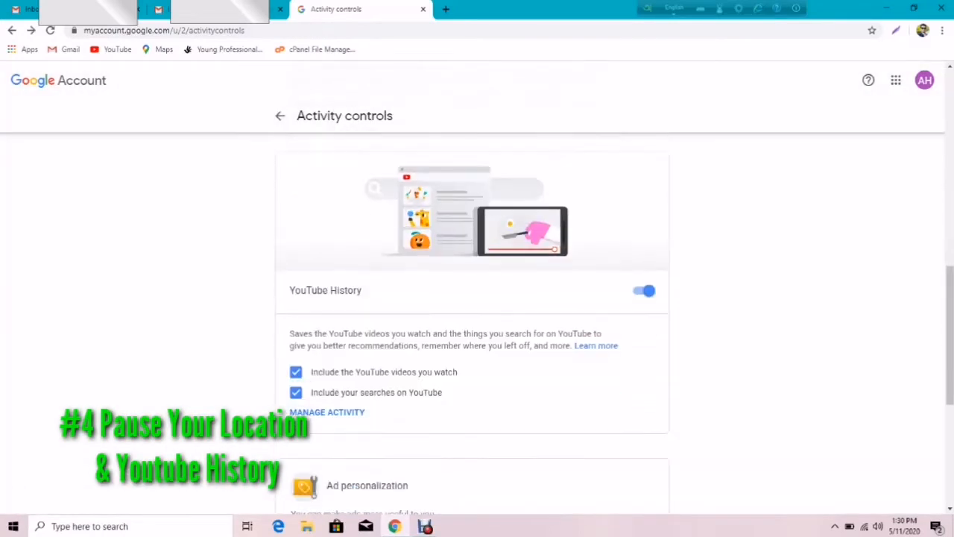
scroll(471, 324, "down", 1)
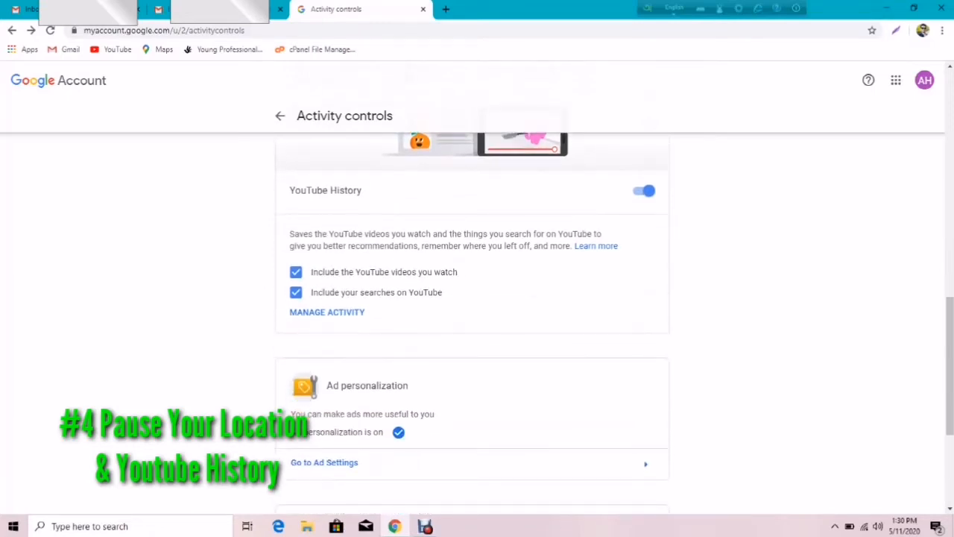
scroll(472, 324, "down", 1)
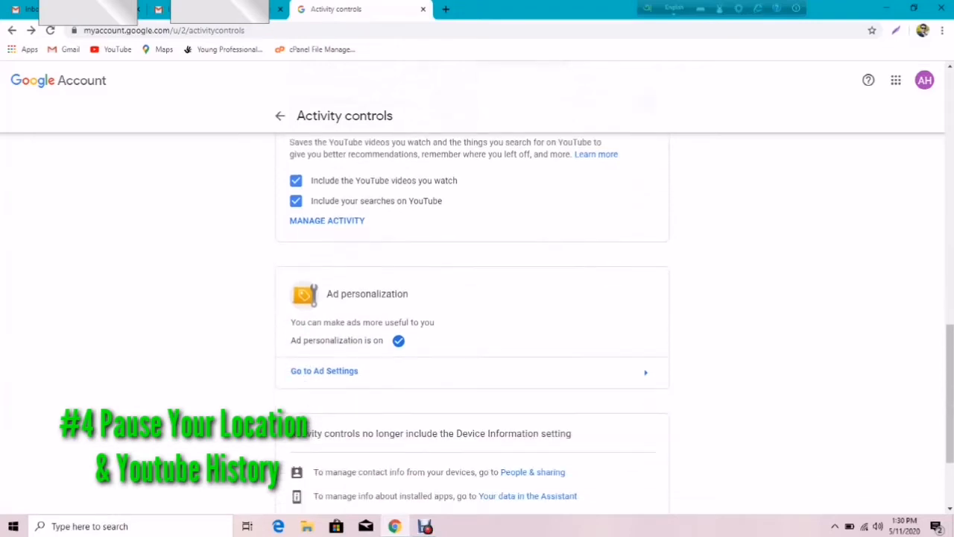
scroll(472, 324, "down", 2)
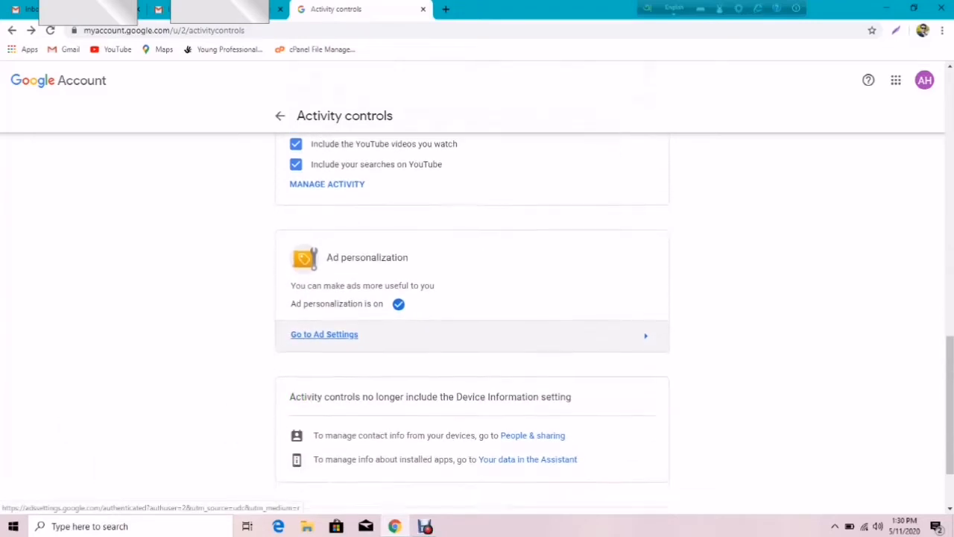
scroll(471, 324, "up", 12)
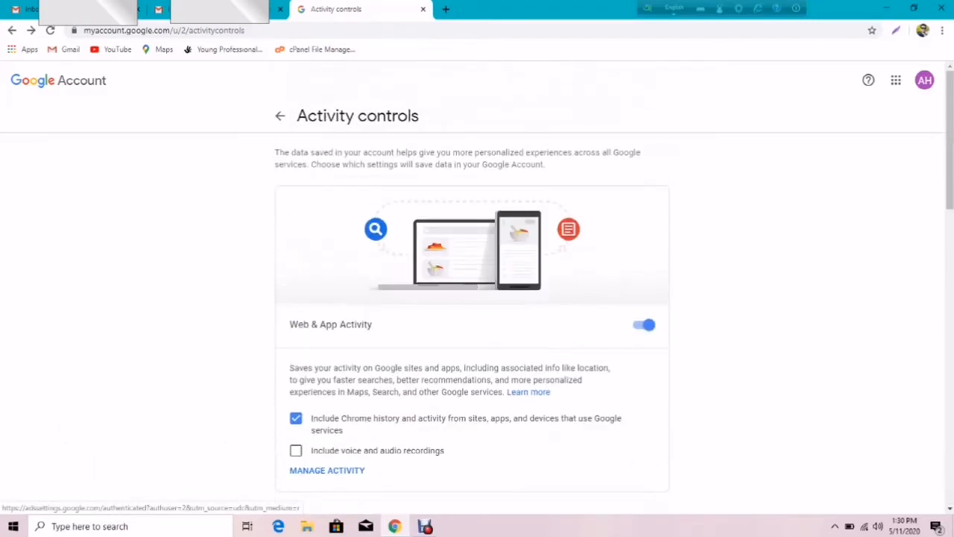
Step: Return to Data & personalization and scroll to the Download, delete, or make a plan card
left_click(279, 116)
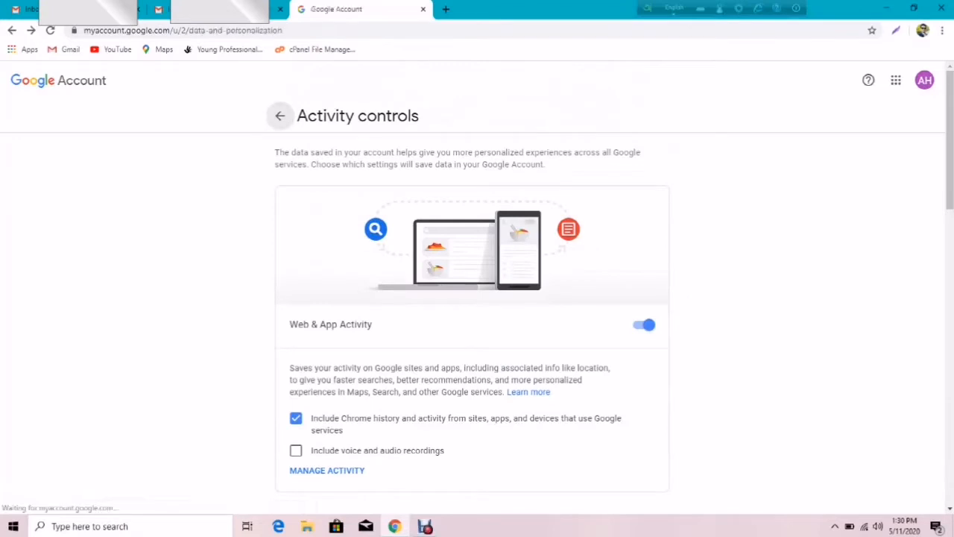
scroll(471, 324, "down", 3)
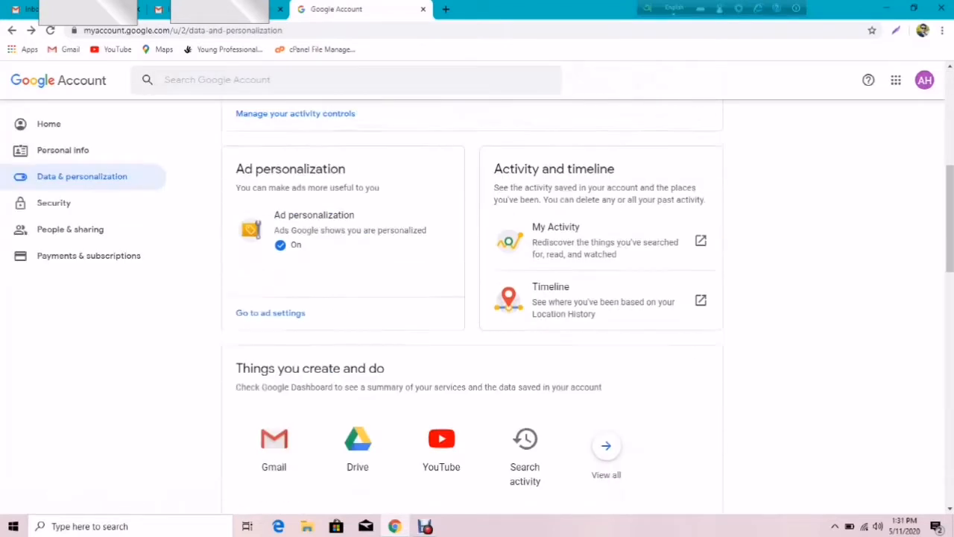
scroll(471, 325, "up", 3)
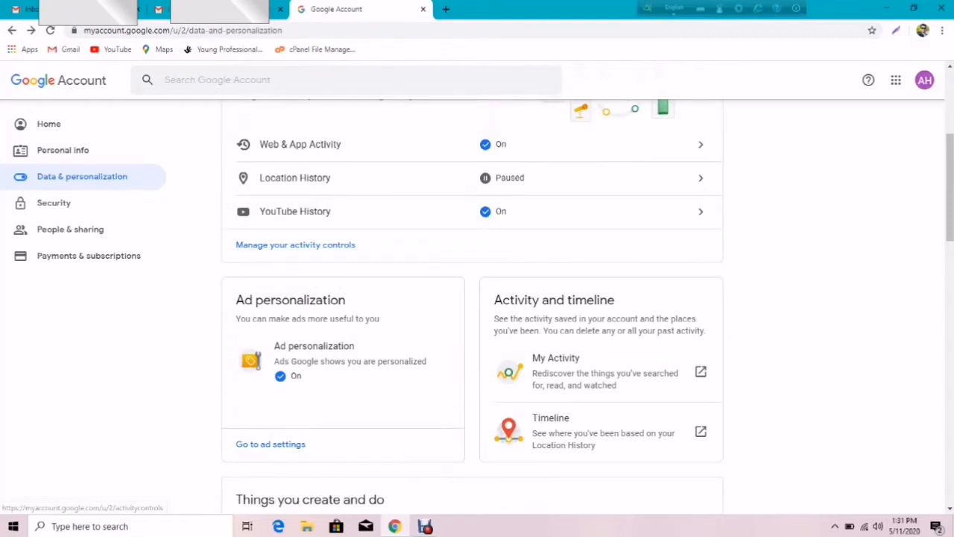
scroll(471, 324, "down", 1)
scroll(472, 324, "down", 8)
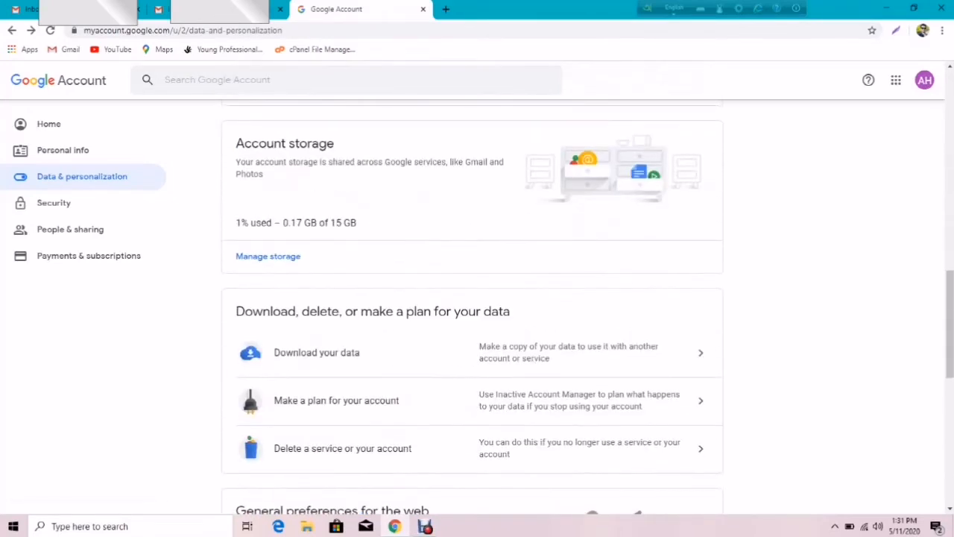
scroll(471, 324, "up", 1)
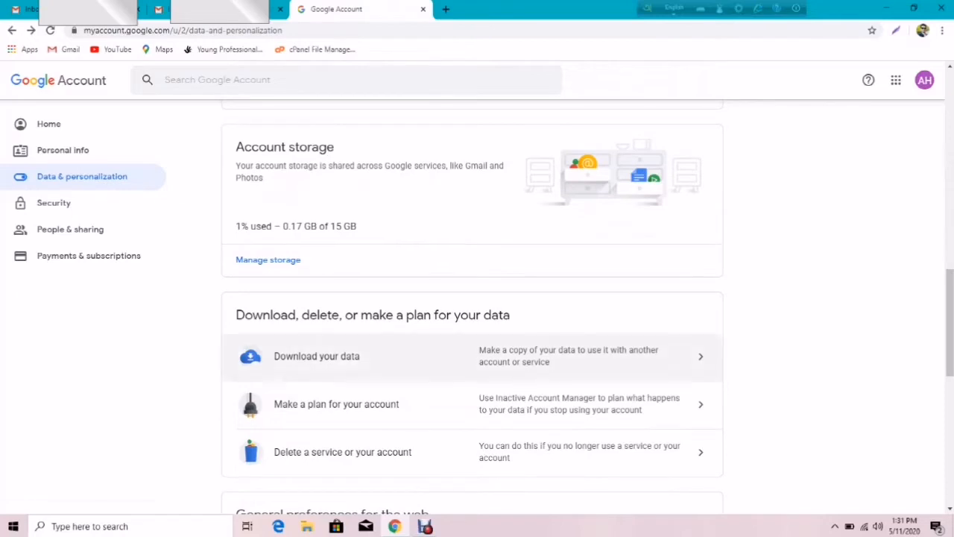
scroll(335, 355, "down", 1)
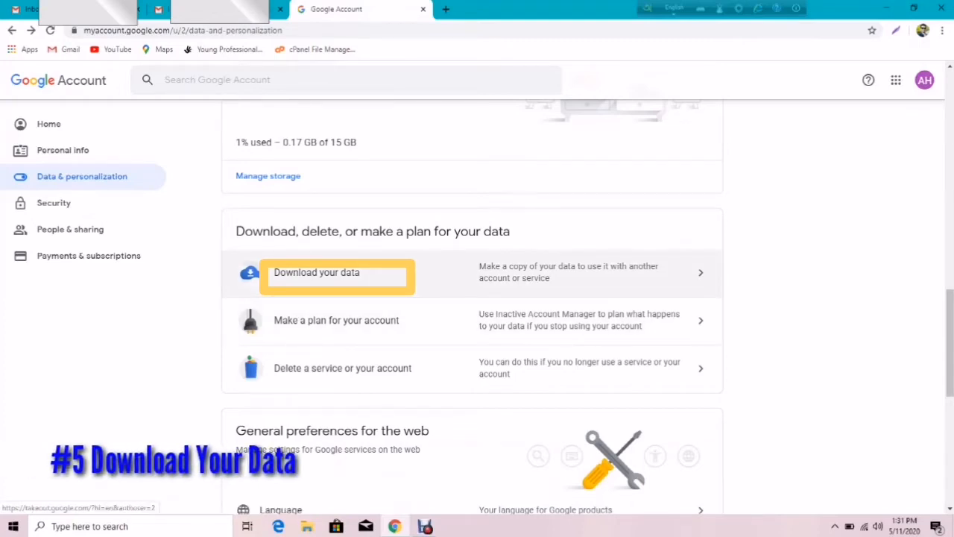
Step: Open Download your data and scroll through the Google Takeout product list
left_click(350, 273)
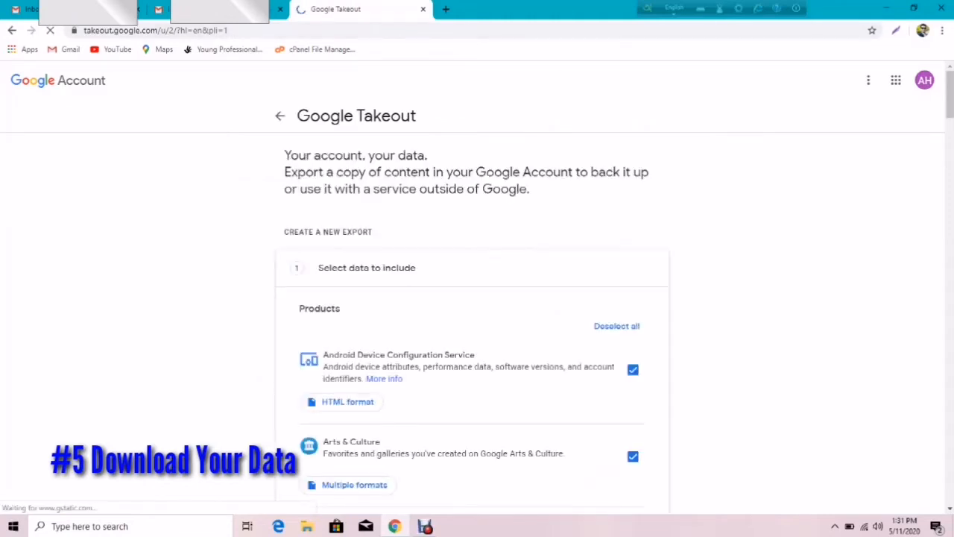
scroll(473, 322, "down", 1)
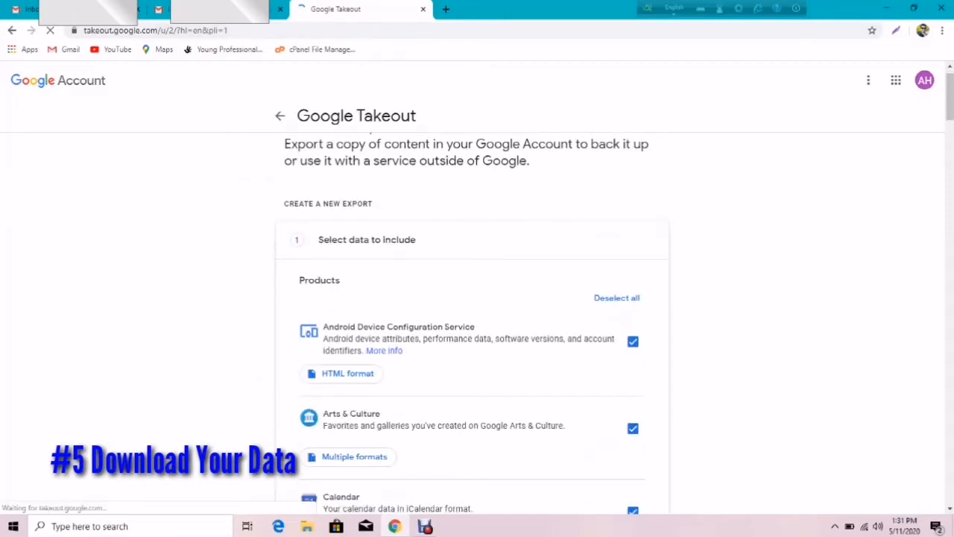
scroll(472, 322, "down", 2)
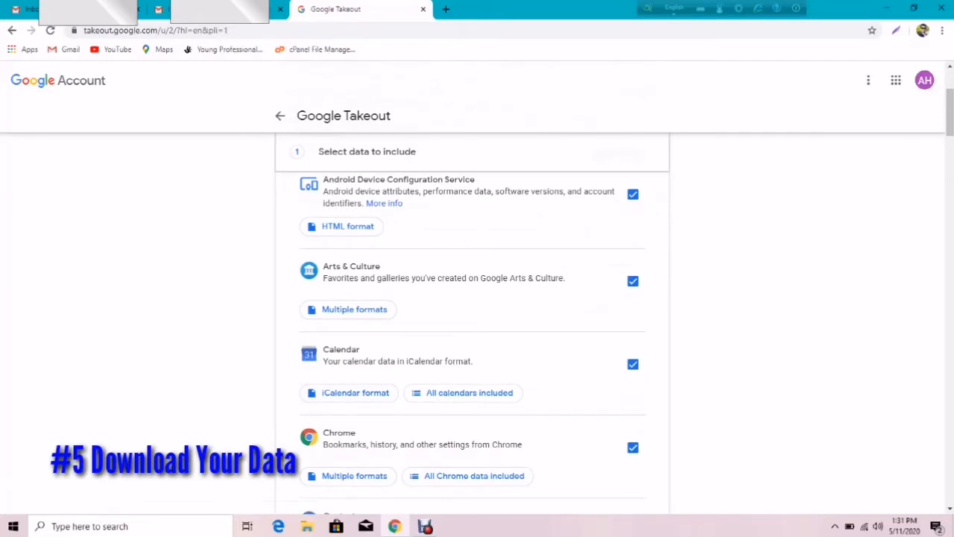
scroll(472, 342, "down", 3)
scroll(472, 335, "down", 2)
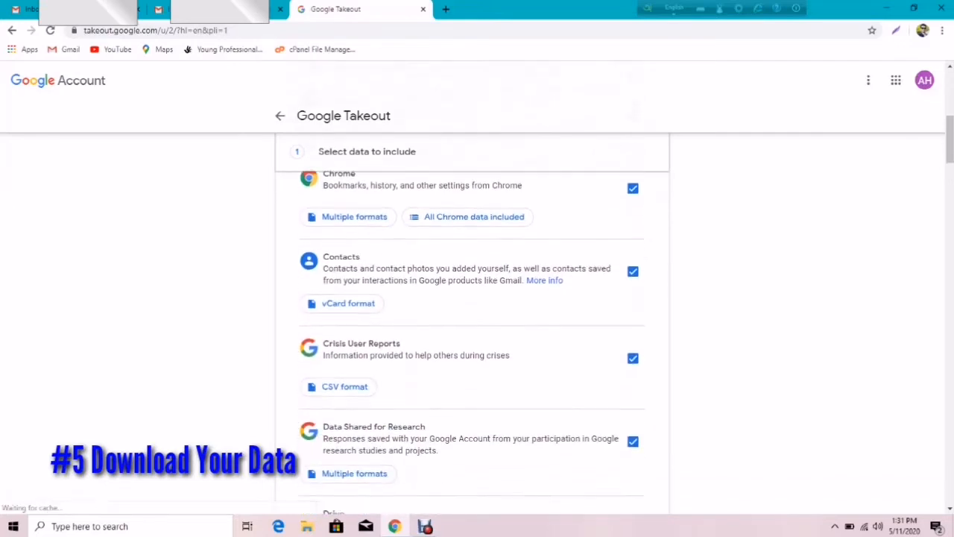
scroll(473, 335, "down", 3)
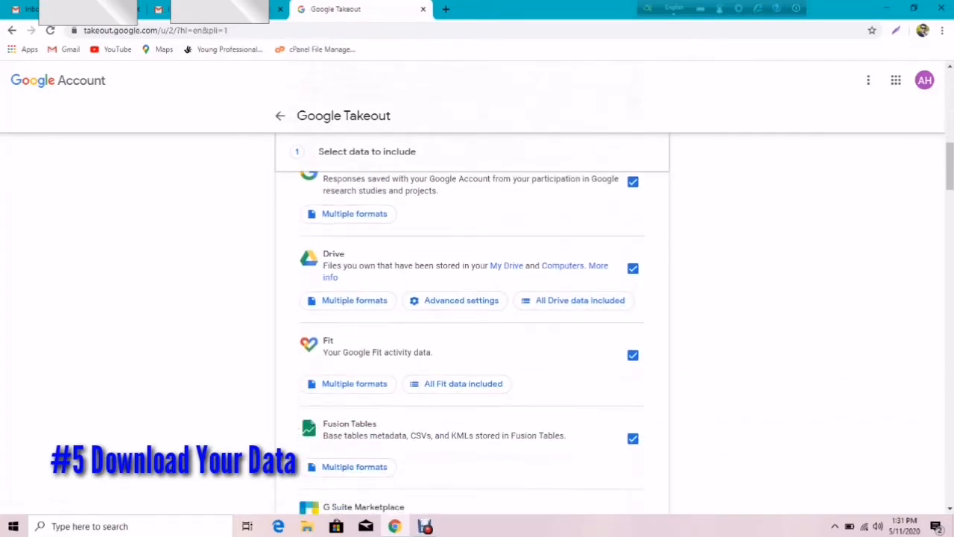
scroll(472, 335, "down", 9)
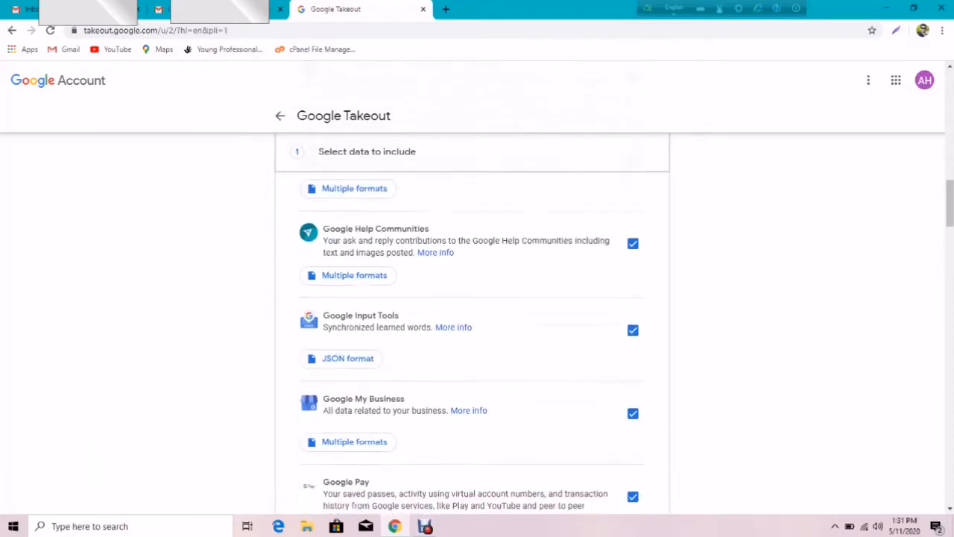
scroll(472, 335, "down", 5)
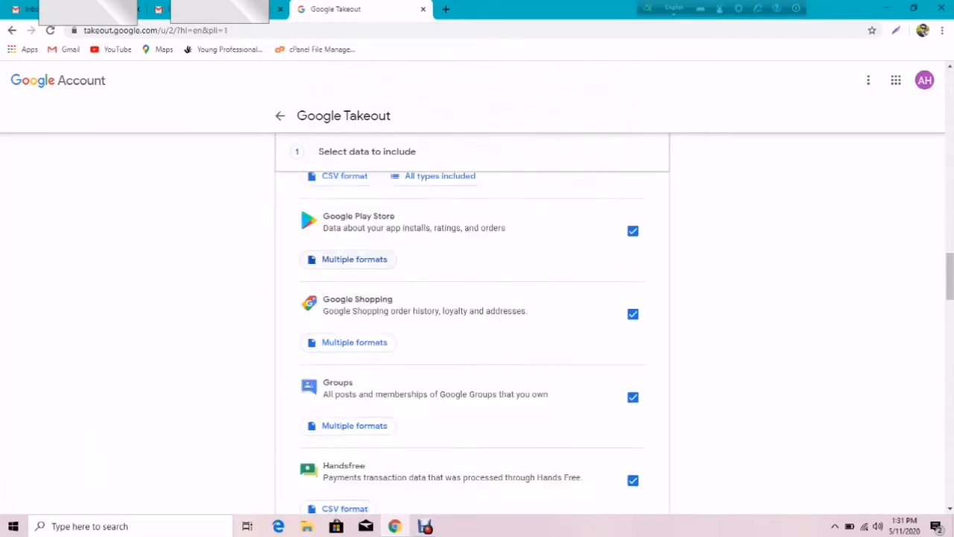
scroll(472, 336, "down", 3)
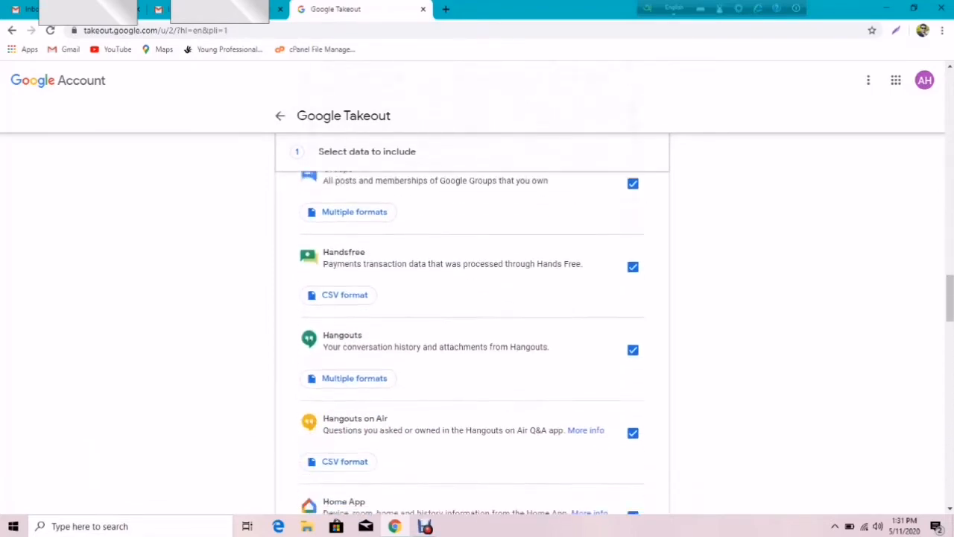
scroll(473, 336, "down", 6)
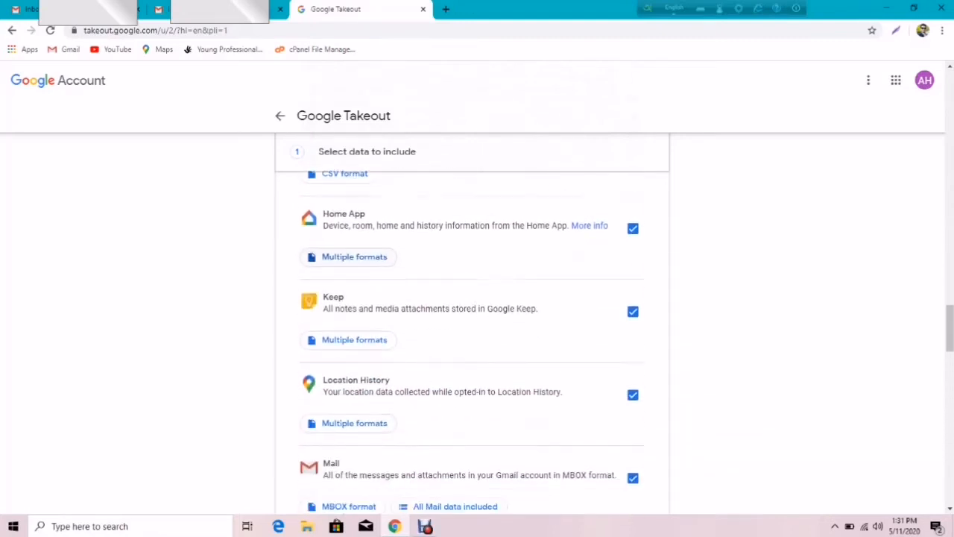
scroll(473, 335, "down", 8)
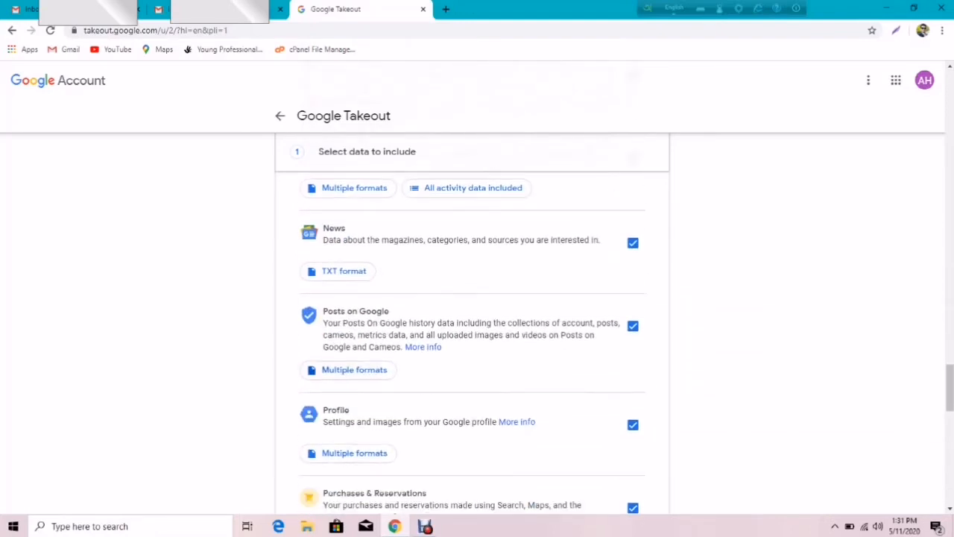
scroll(472, 335, "down", 6)
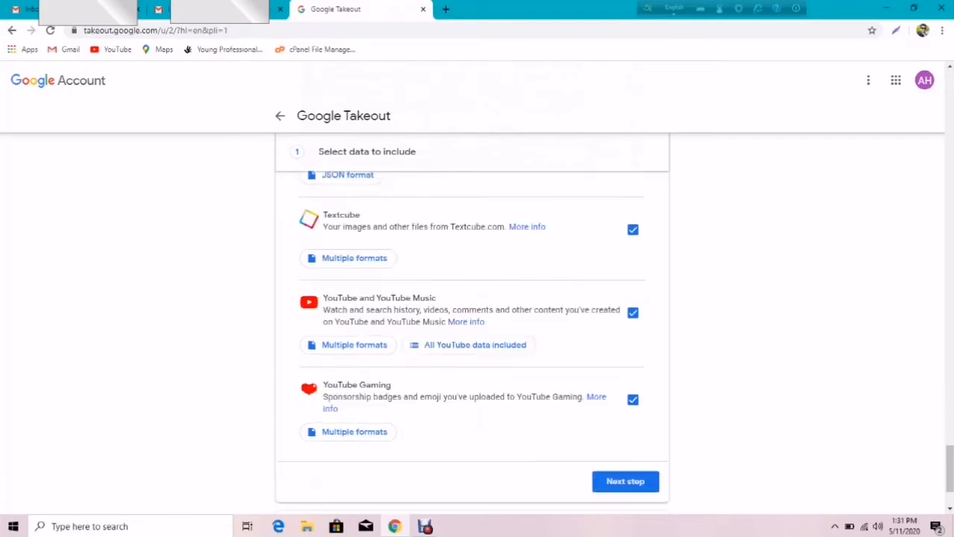
scroll(472, 336, "up", 20)
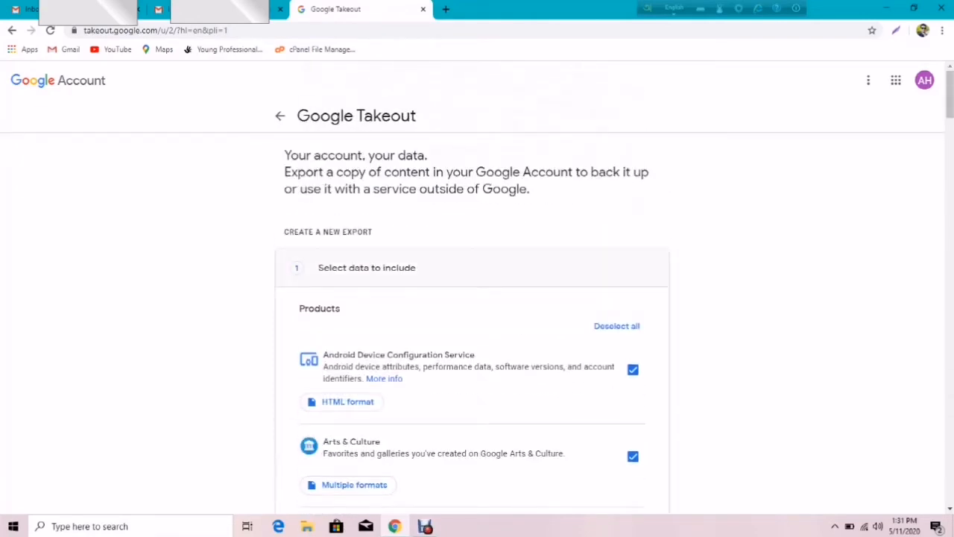
scroll(472, 335, "down", 1)
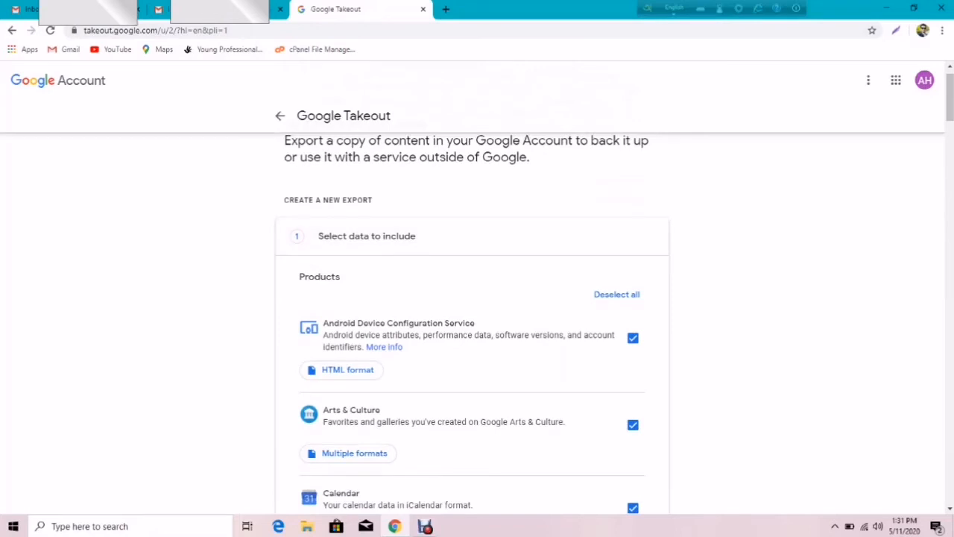
scroll(473, 332, "down", 7)
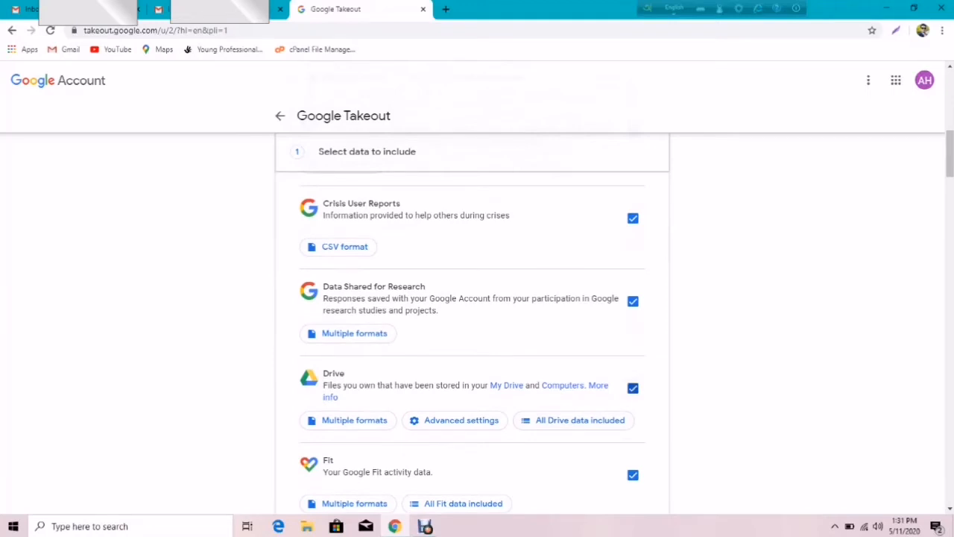
Step: Uncheck and recheck Drive so all products stay selected, then leave Takeout
left_click(633, 387)
left_click(633, 387)
left_click(280, 115)
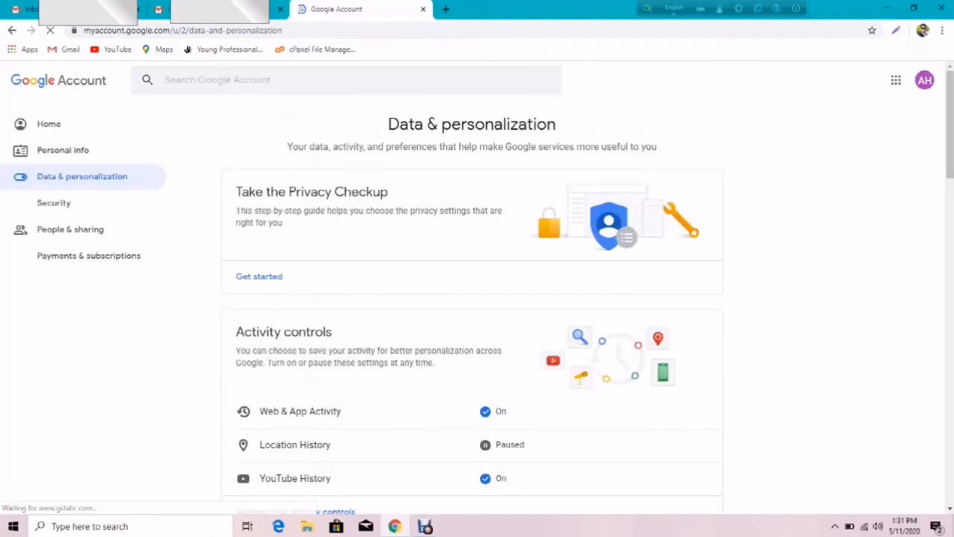
Step: Open My Activity from the Data & personalization page
scroll(472, 298, "down", 1)
scroll(473, 298, "down", 5)
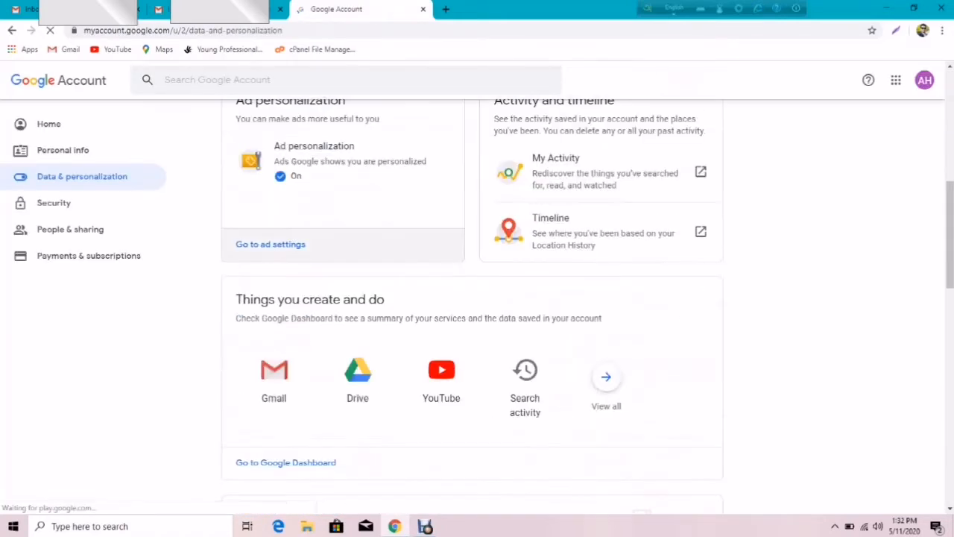
scroll(600, 232, "up", 1)
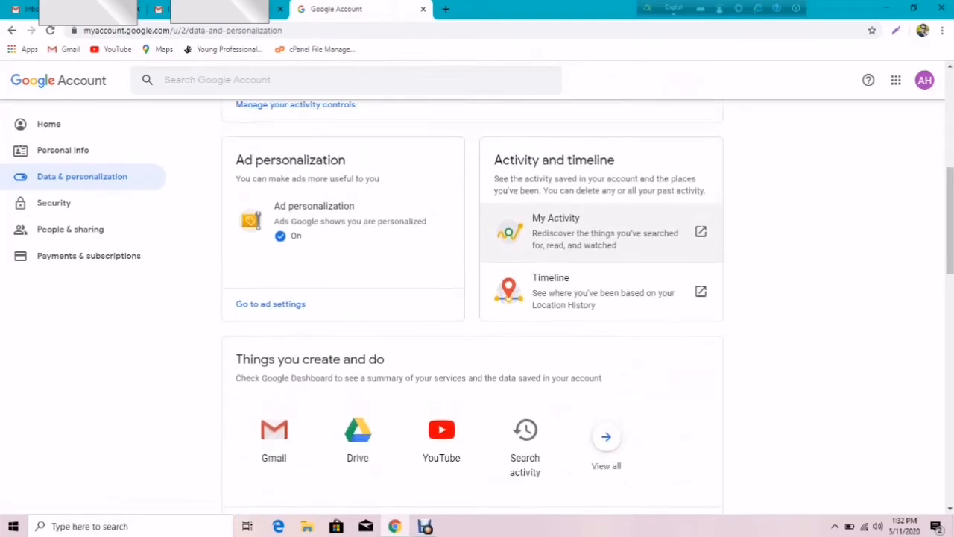
left_click(600, 232)
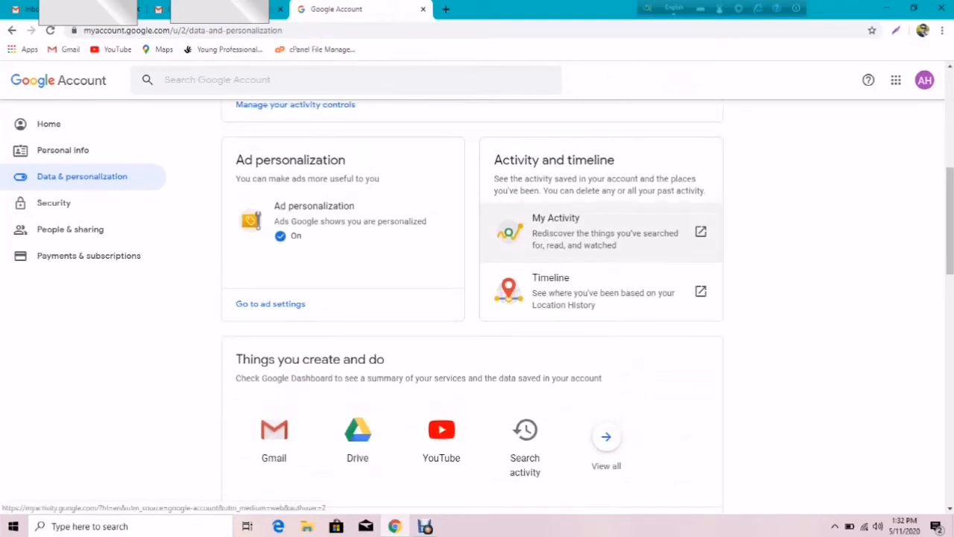
left_click(601, 232)
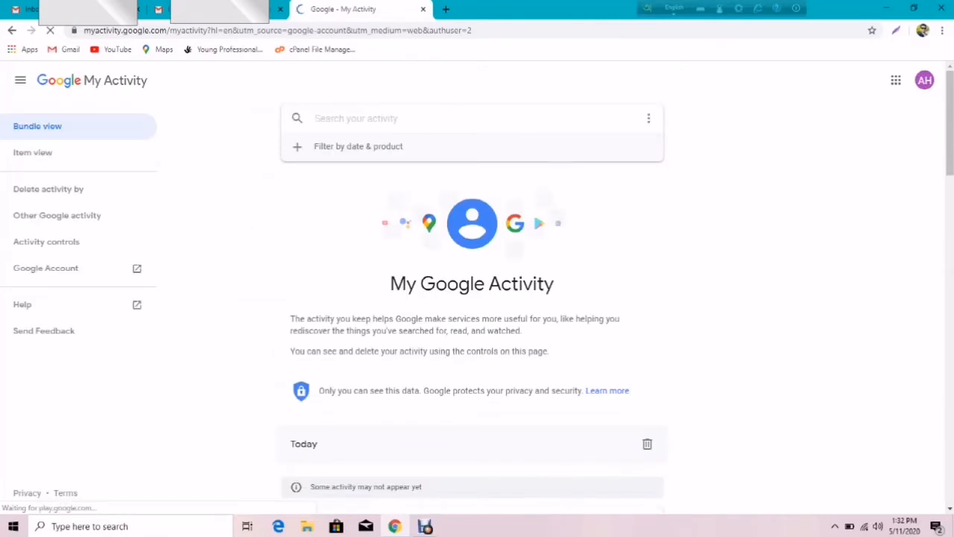
Step: Scroll through today's activity entries grouped by product, then back to the top
scroll(472, 298, "down", 3)
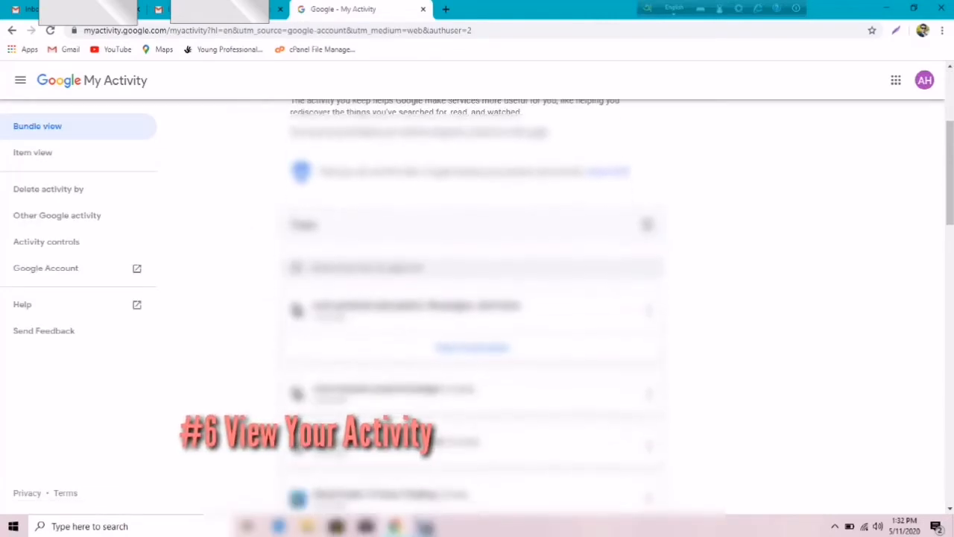
scroll(471, 298, "down", 5)
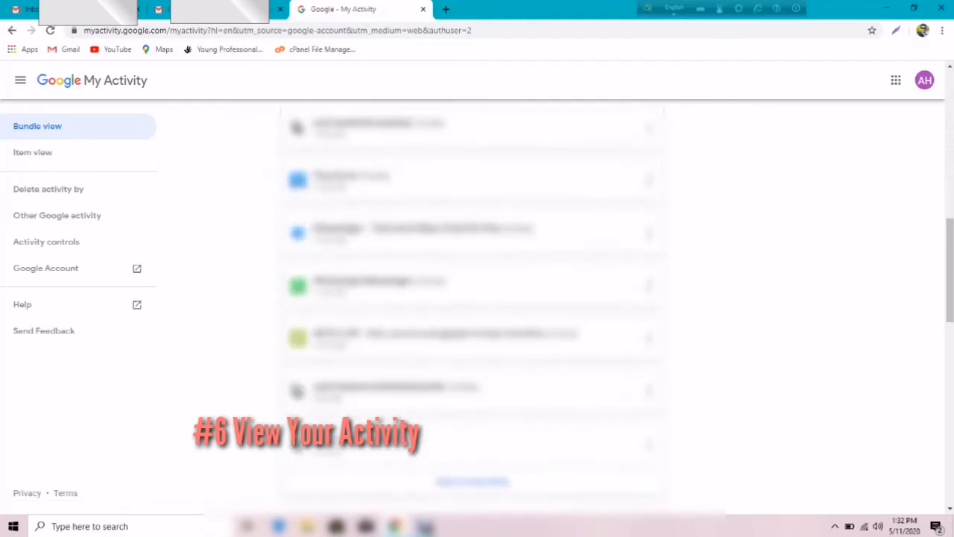
scroll(472, 298, "down", 10)
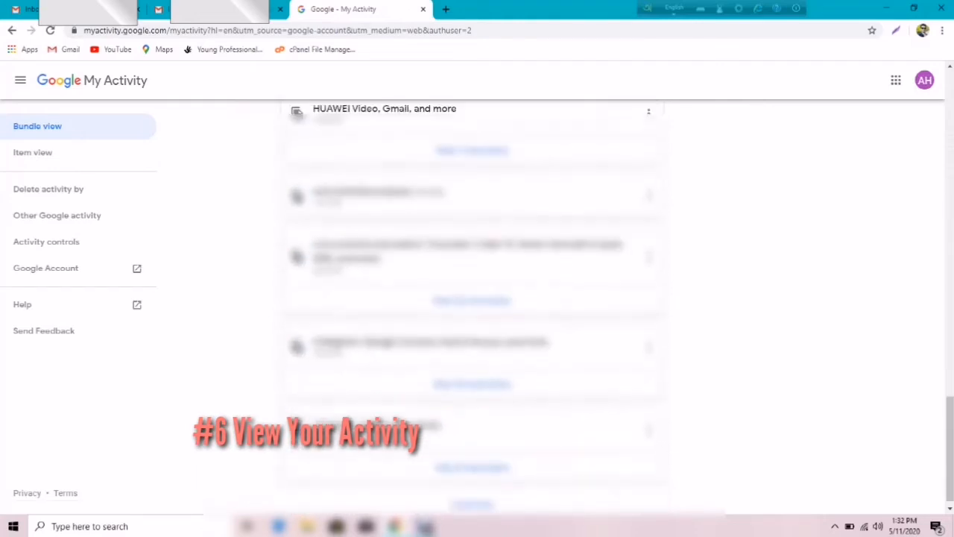
scroll(472, 298, "down", 1)
scroll(471, 298, "up", 1)
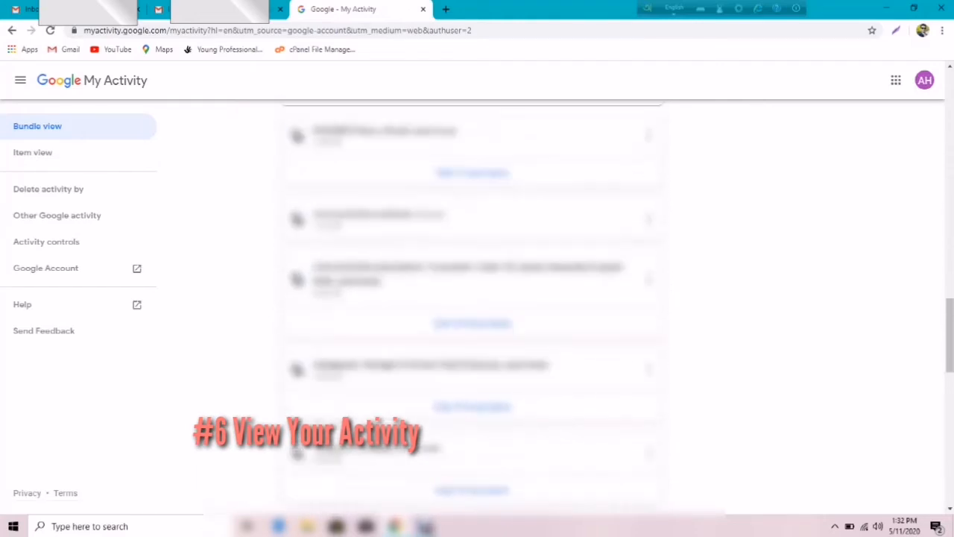
scroll(472, 298, "down", 10)
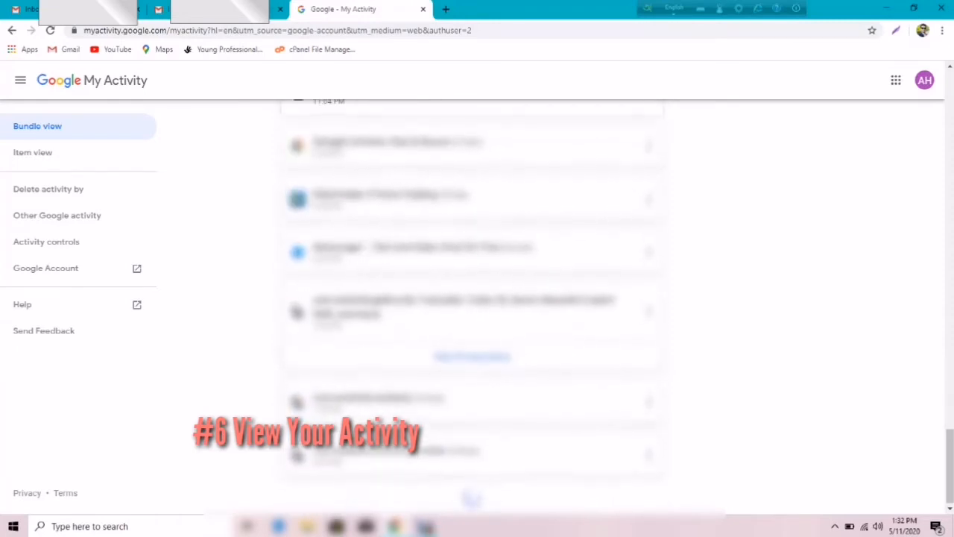
scroll(472, 298, "down", 10)
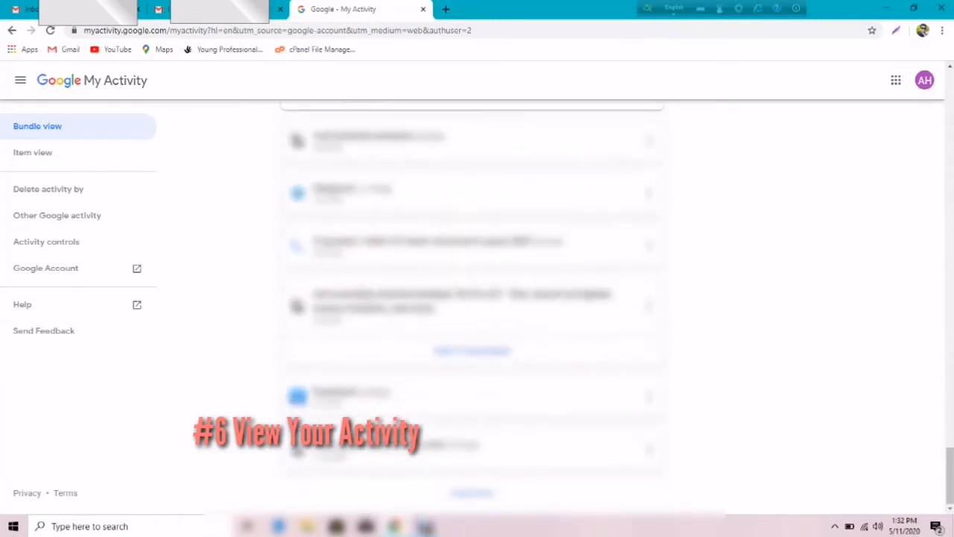
scroll(472, 298, "down", 5)
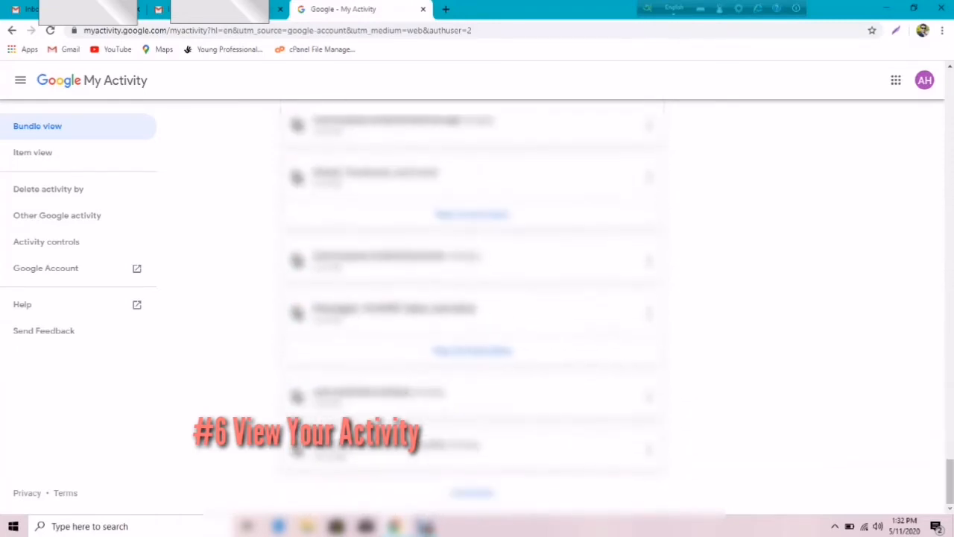
scroll(471, 298, "up", 15)
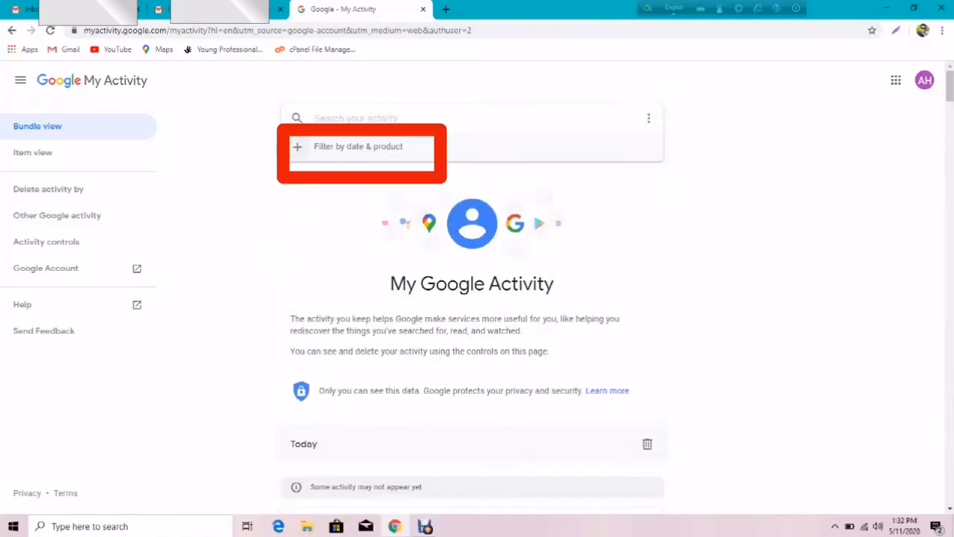
Step: Filter My Activity to Last 7 days (May 4–11, 2020) with Select All products, and apply
left_click(298, 147)
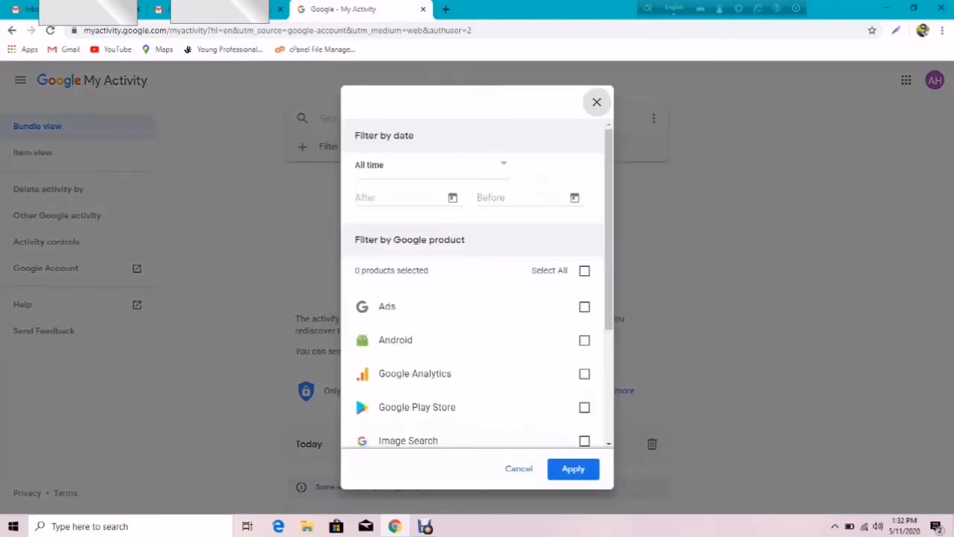
left_click(433, 165)
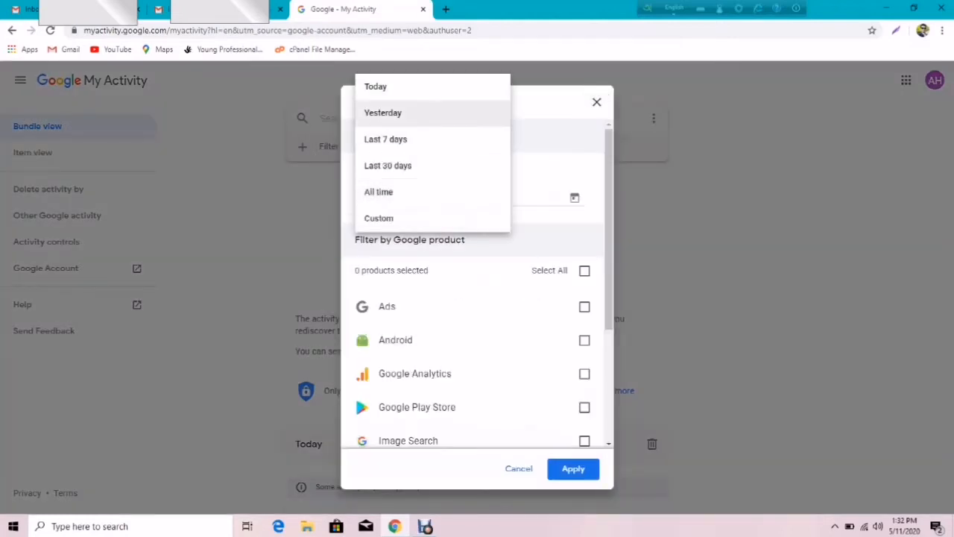
left_click(385, 138)
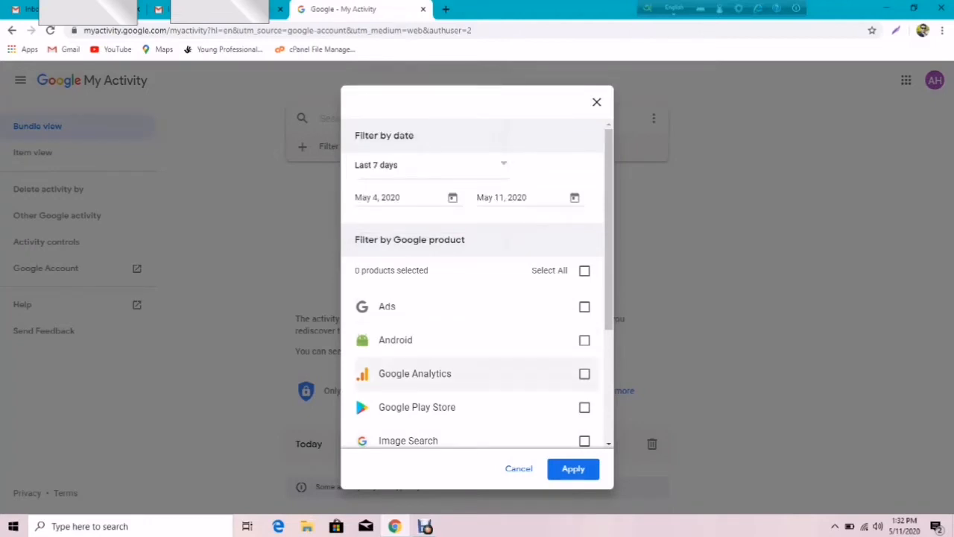
scroll(447, 373, "down", 1)
scroll(447, 328, "down", 2)
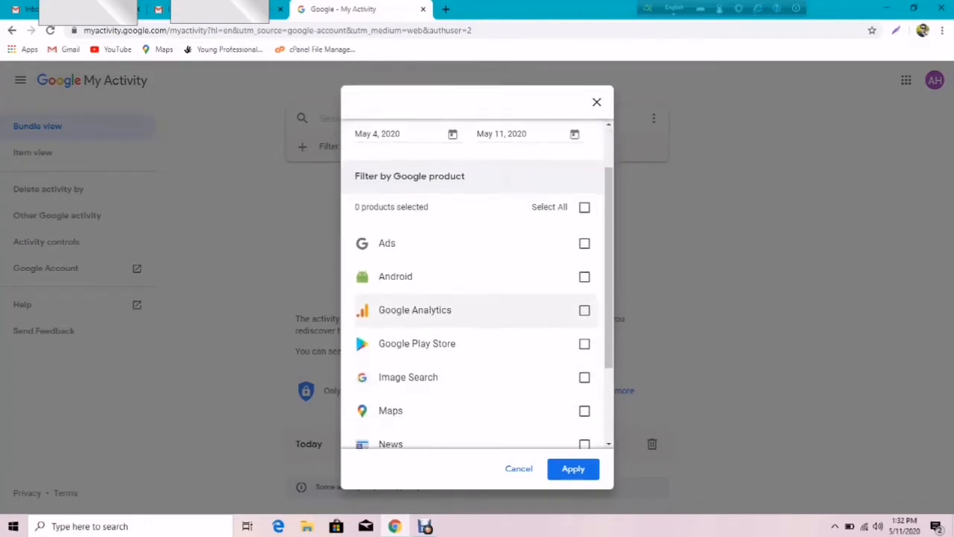
scroll(447, 305, "down", 1)
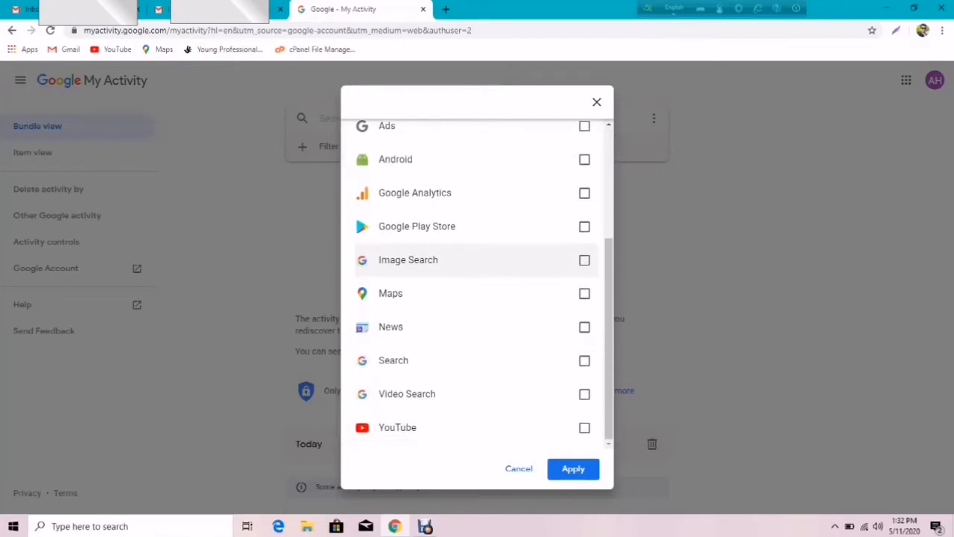
scroll(469, 365, "up", 4)
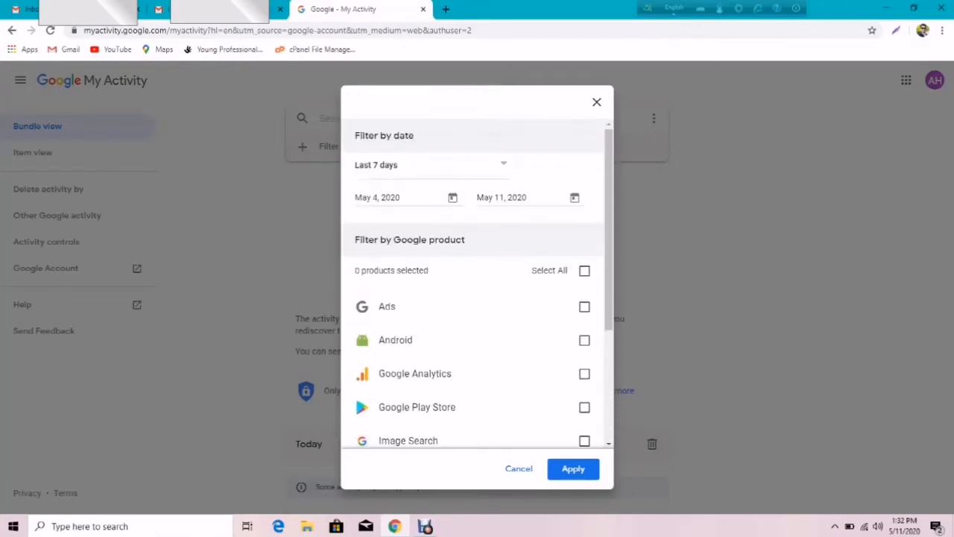
scroll(477, 369, "down", 4)
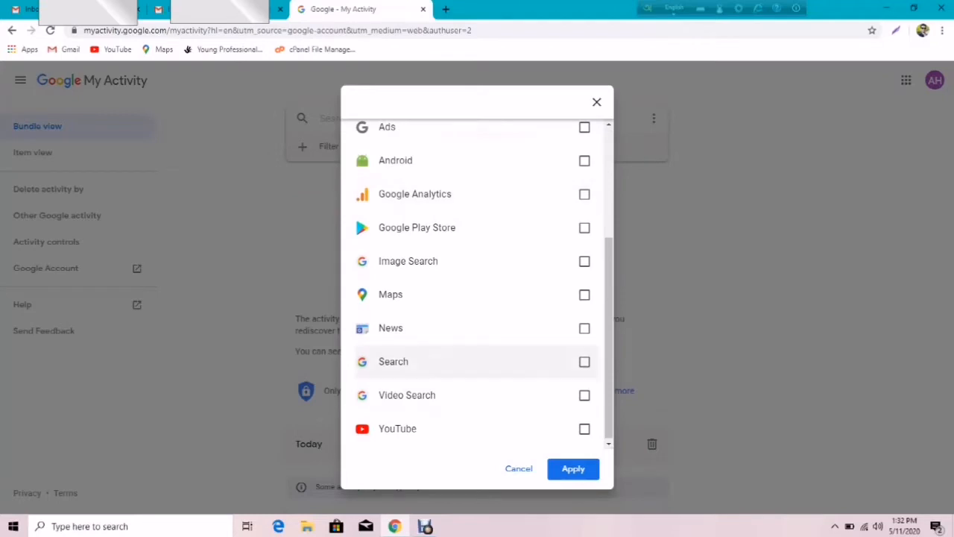
scroll(354, 318, "up", 2)
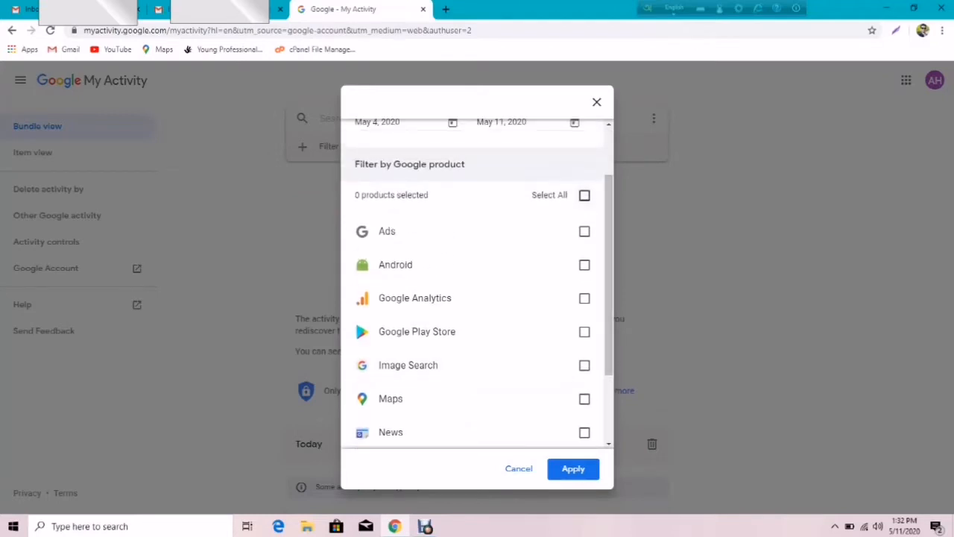
left_click(584, 194)
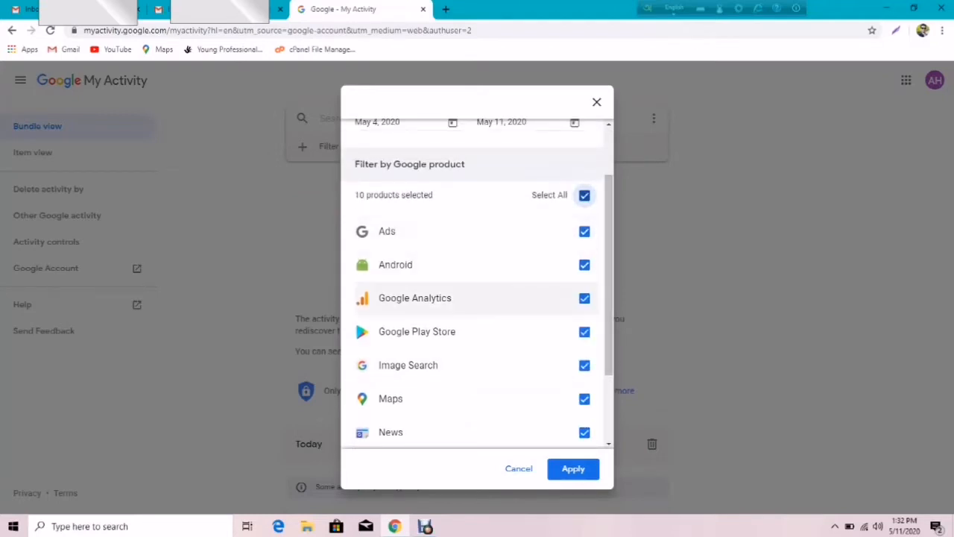
scroll(585, 298, "down", 2)
left_click(573, 468)
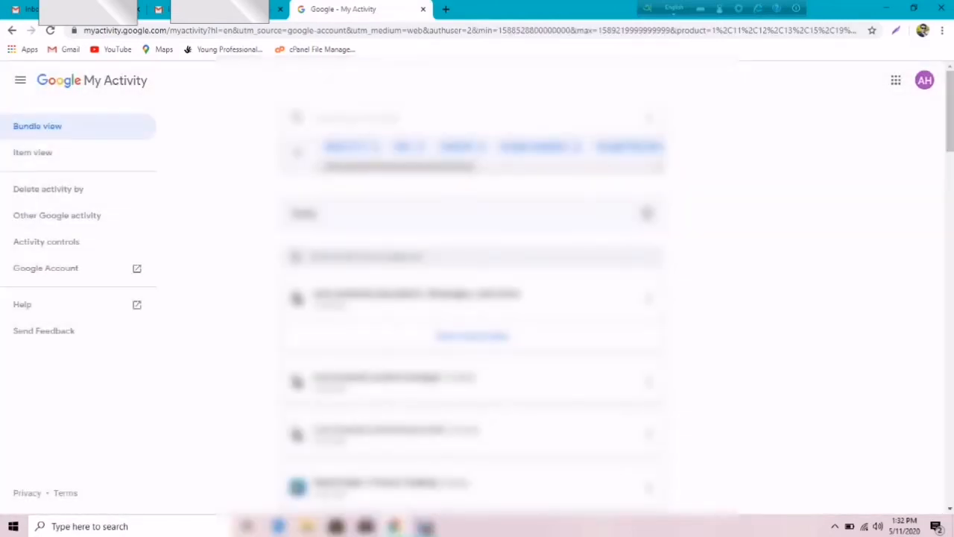
Step: Scroll through the filtered last-7-days activity results
scroll(477, 298, "down", 10)
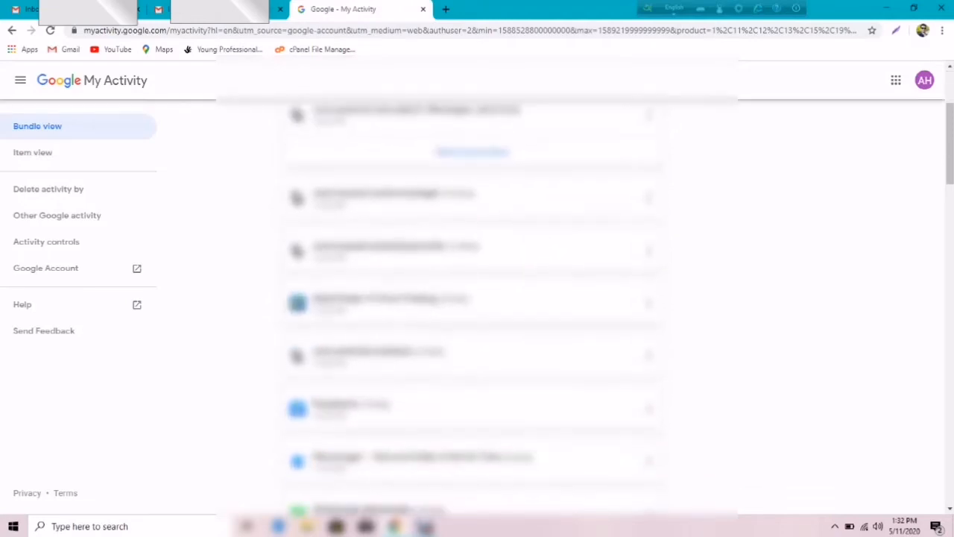
scroll(473, 492, "down", 5)
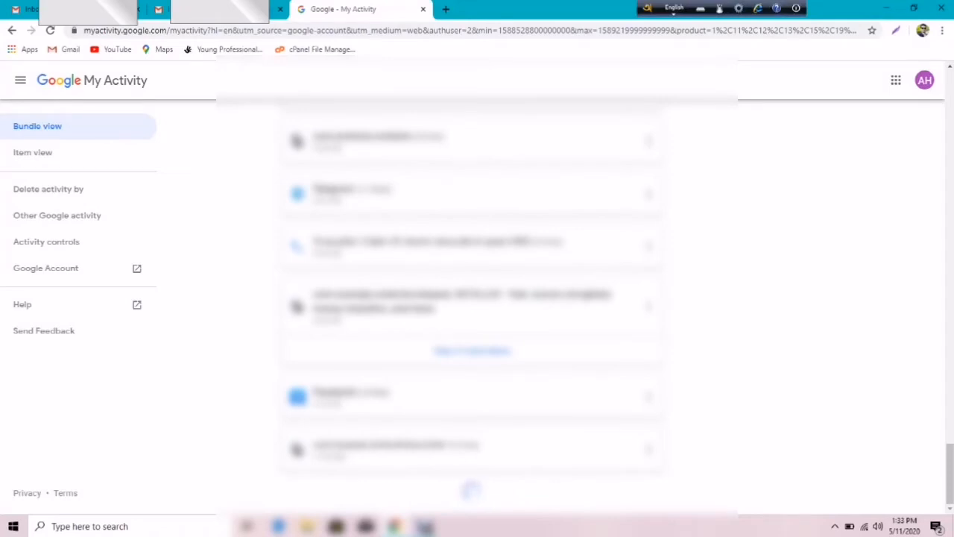
scroll(473, 298, "down", 4)
scroll(477, 298, "down", 3)
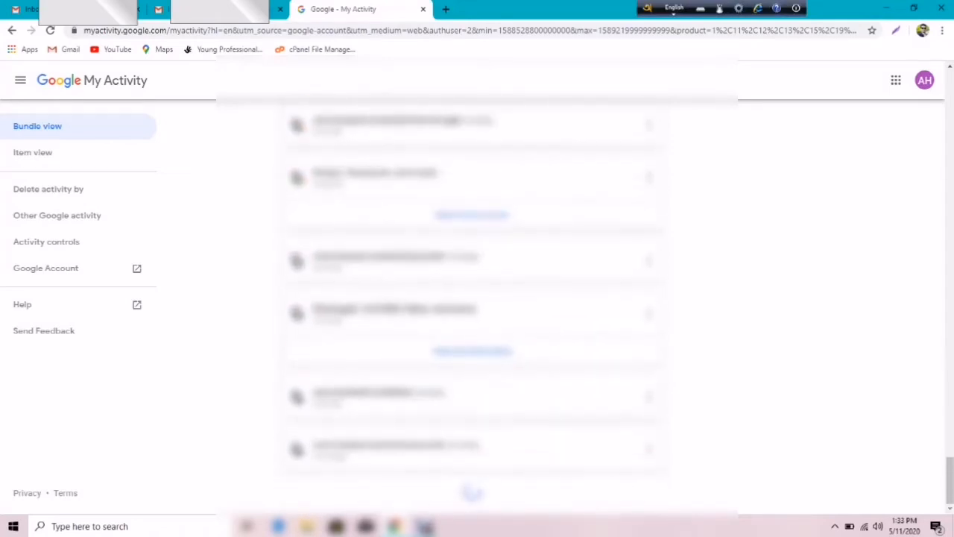
scroll(477, 298, "down", 3)
scroll(477, 298, "down", 3)
scroll(476, 298, "up", 20)
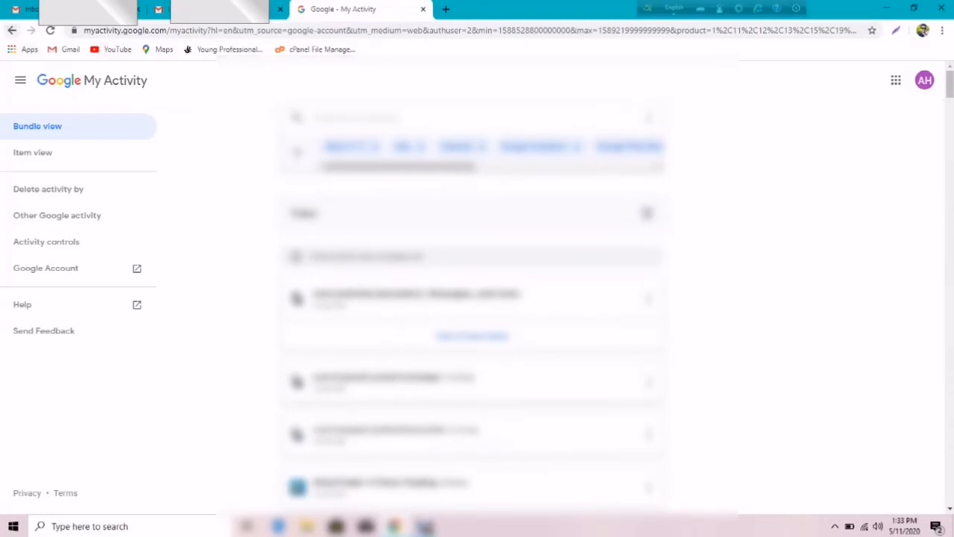
Step: Clear the filter with Alt+Left to show all saved activity from Today again
key("alt+Left")
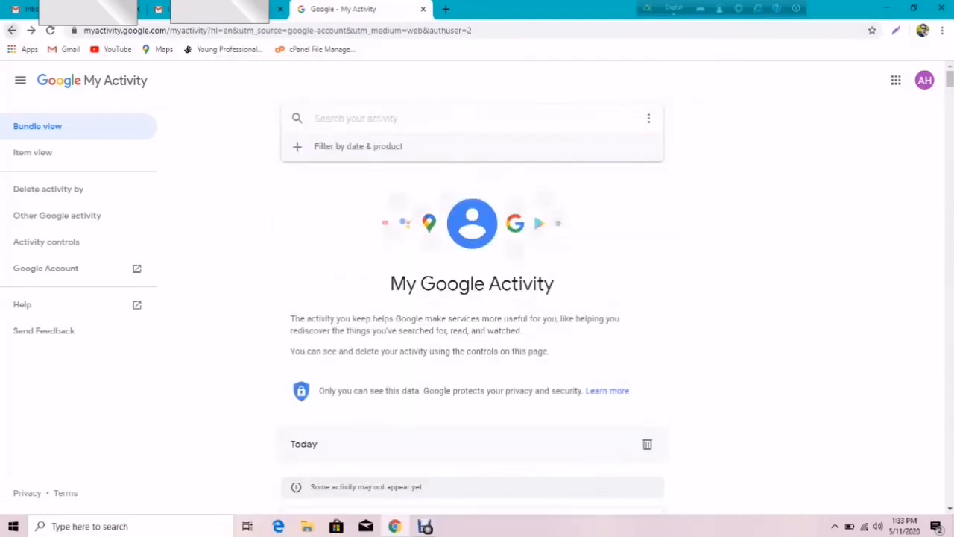
scroll(472, 298, "down", 2)
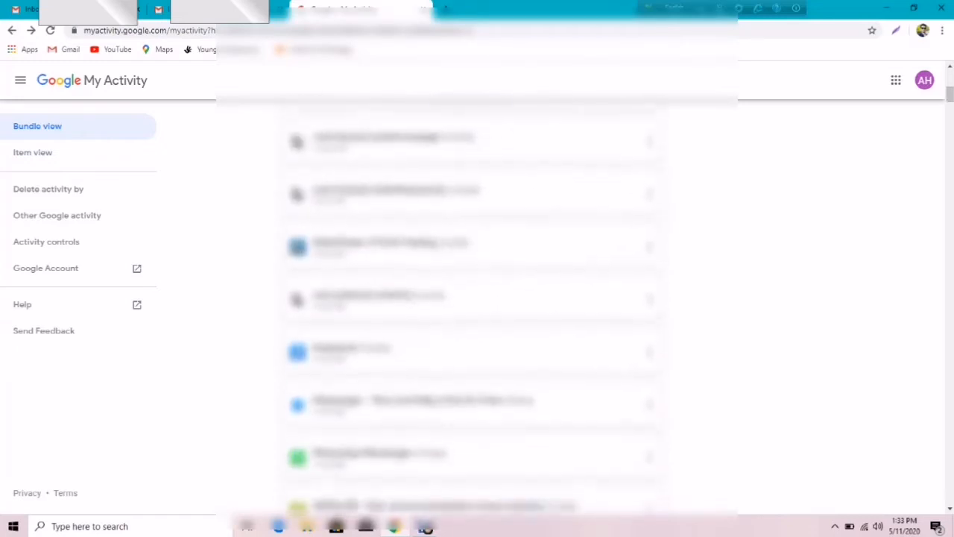
scroll(472, 298, "up", 1)
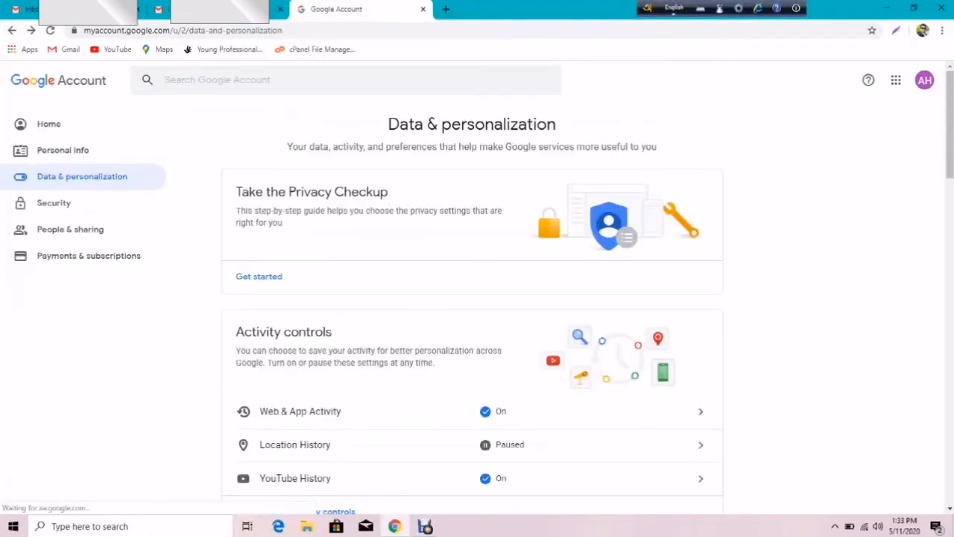
Step: Review Google Search Settings down to Save/Cancel and leave without saving any changes
scroll(469, 318, "down", 15)
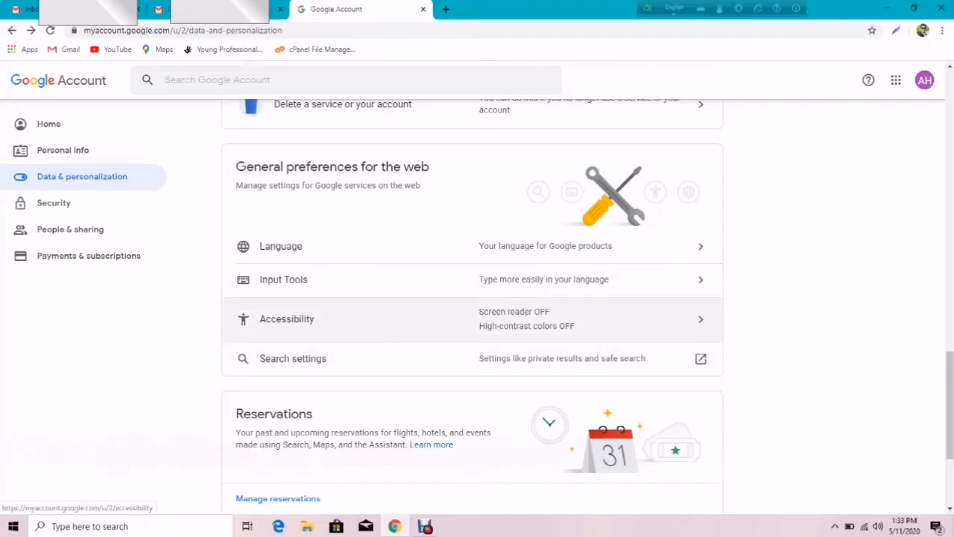
left_click(298, 358)
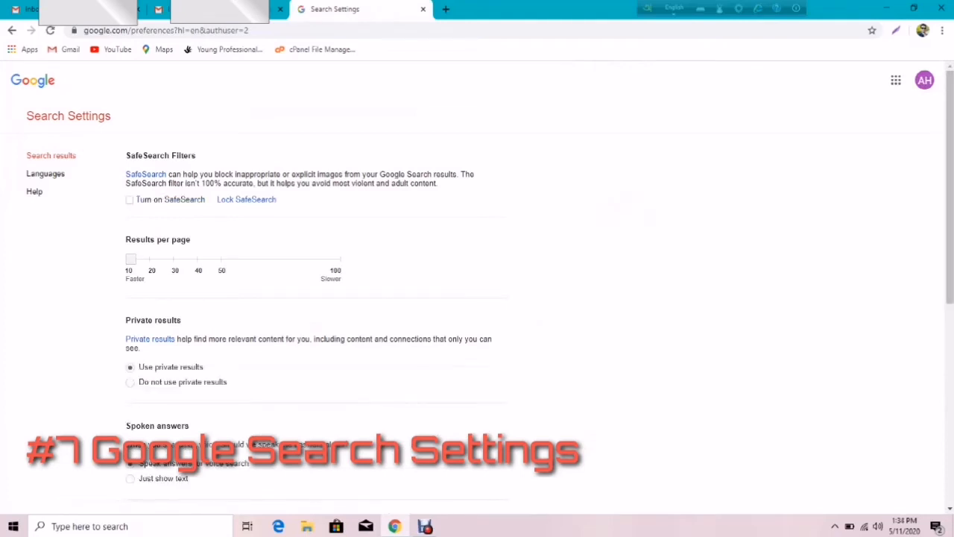
scroll(477, 298, "down", 1)
scroll(477, 298, "down", 3)
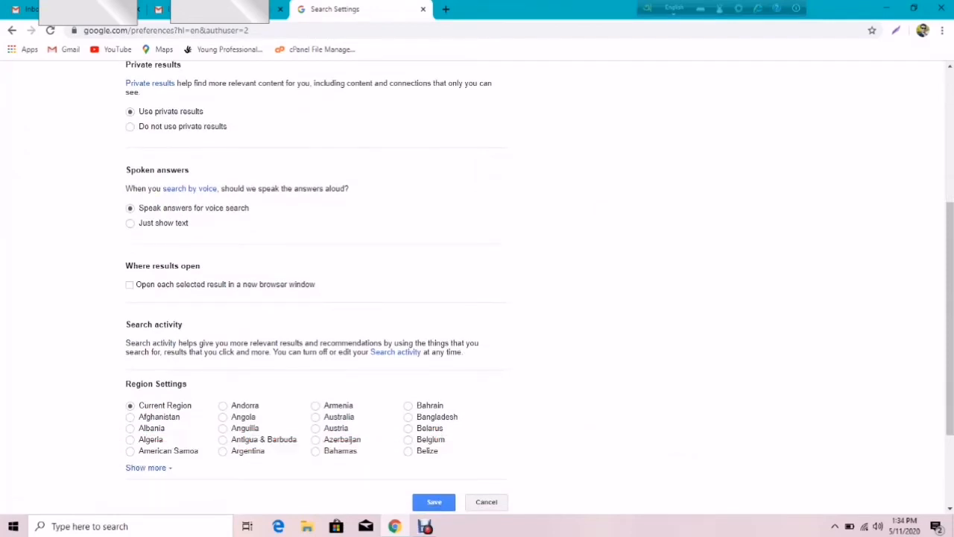
scroll(477, 298, "down", 2)
scroll(477, 286, "up", 1)
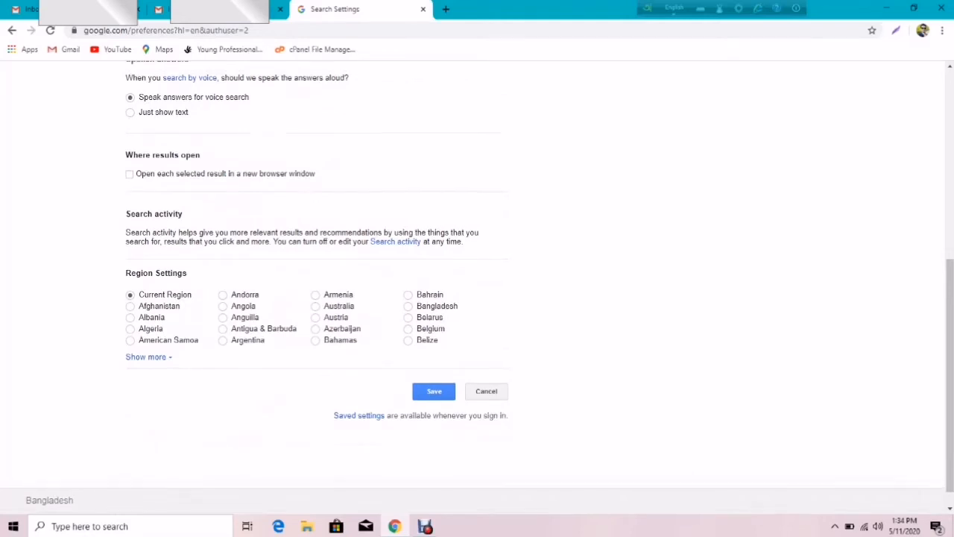
scroll(477, 298, "up", 5)
key("alt+Left")
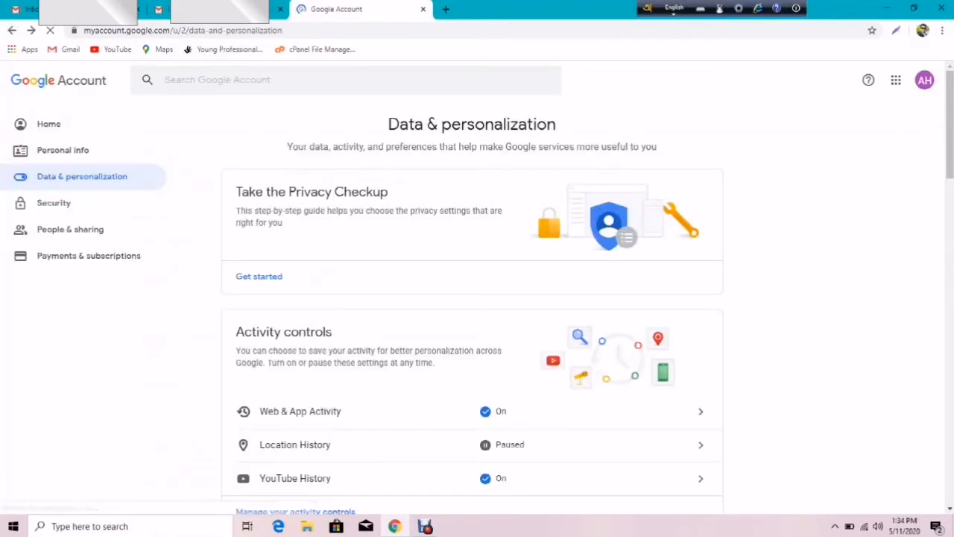
Step: Open Security and start the Security Checkup via the Secure account link
left_click(54, 203)
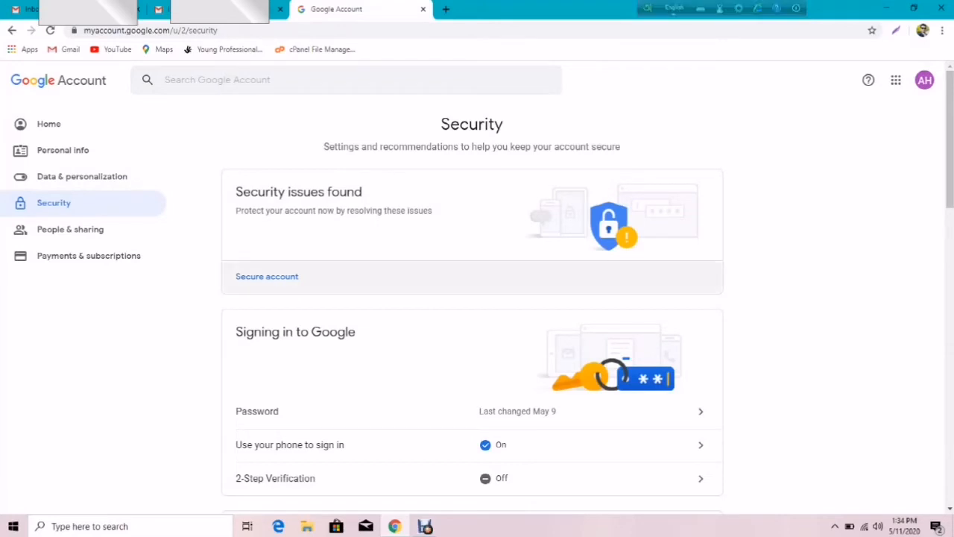
left_click(267, 276)
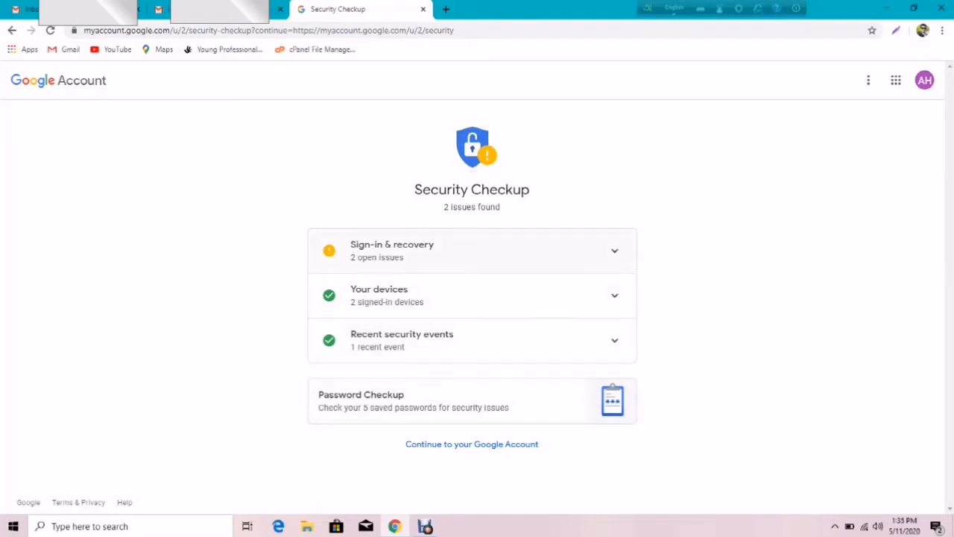
Step: Under Sign-in & recovery, confirm the recovery email and recovery phone number are correct
left_click(447, 250)
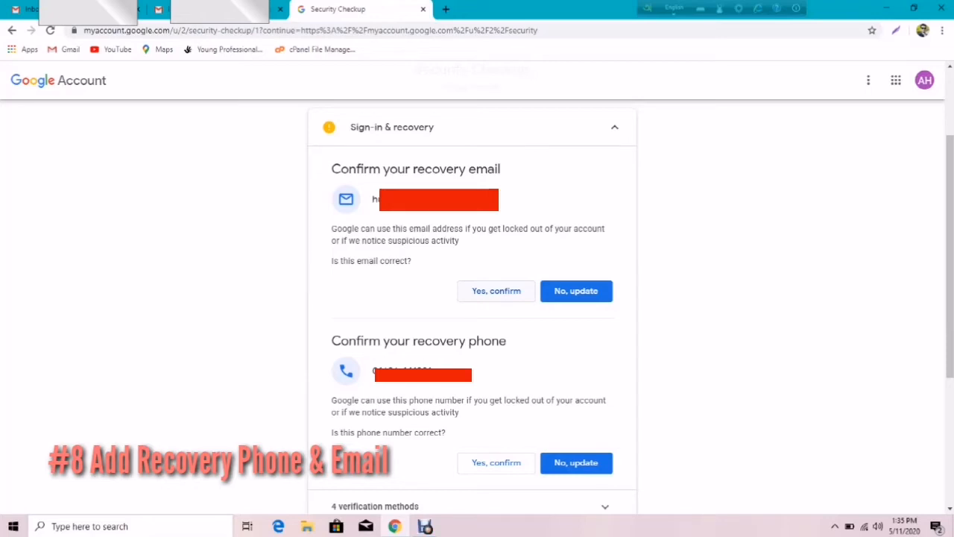
left_click(496, 292)
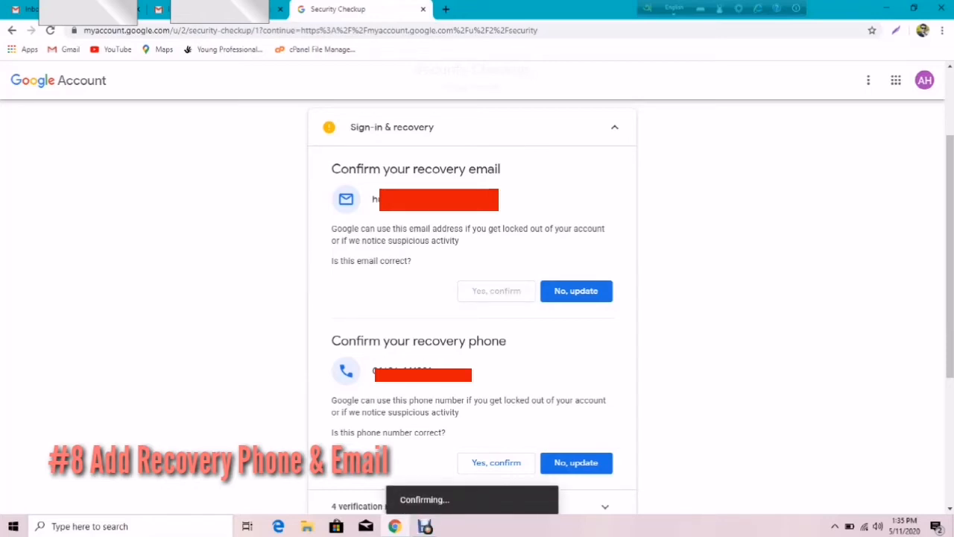
left_click(496, 463)
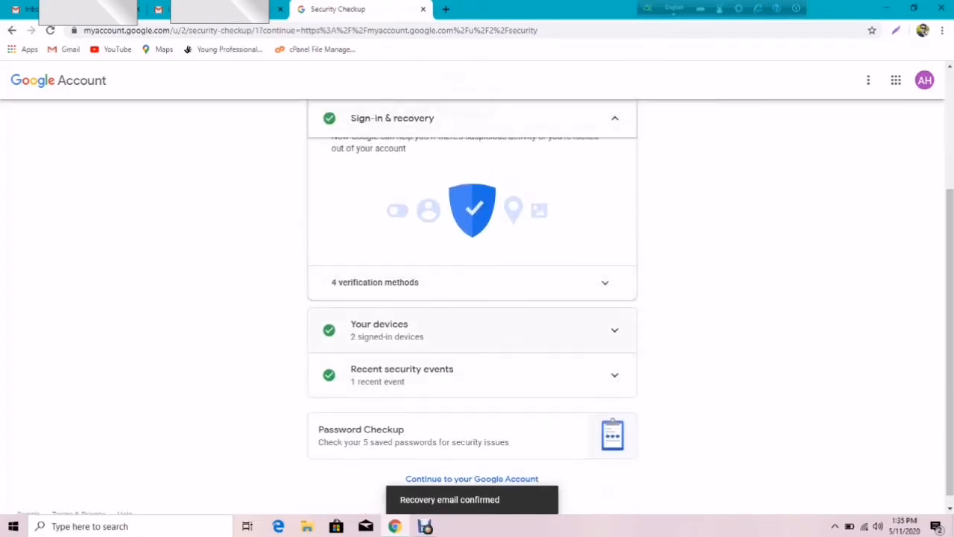
Step: Check Your devices and Recent security events, then return to the Security overview
left_click(472, 330)
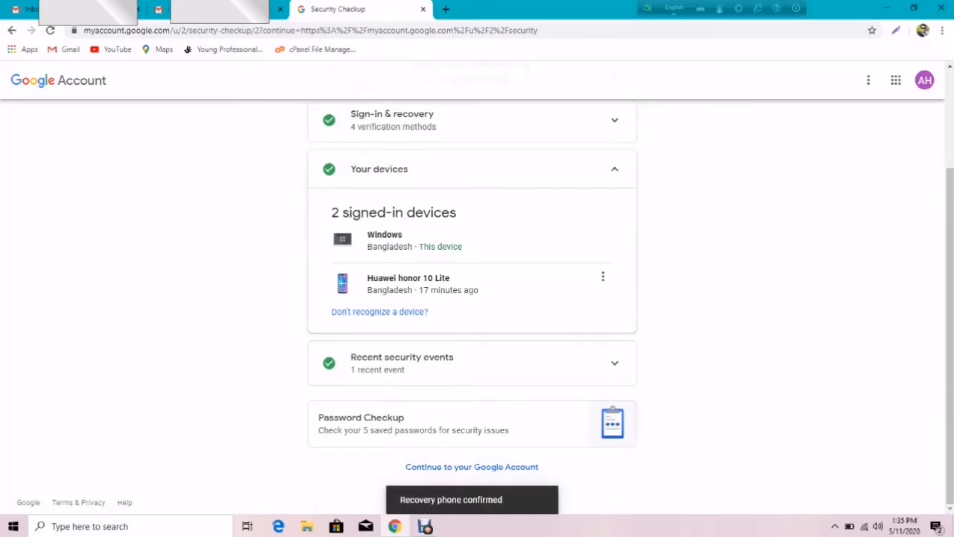
left_click(472, 169)
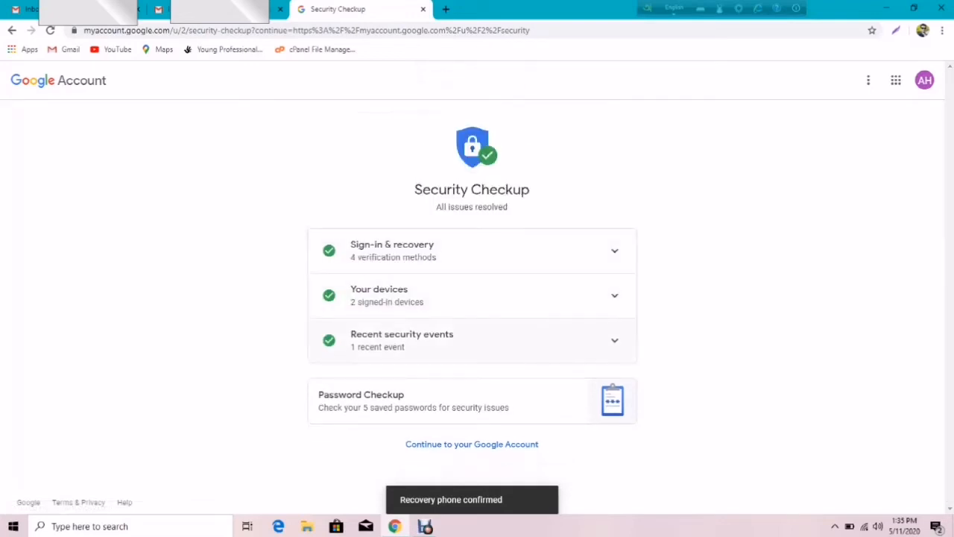
left_click(472, 340)
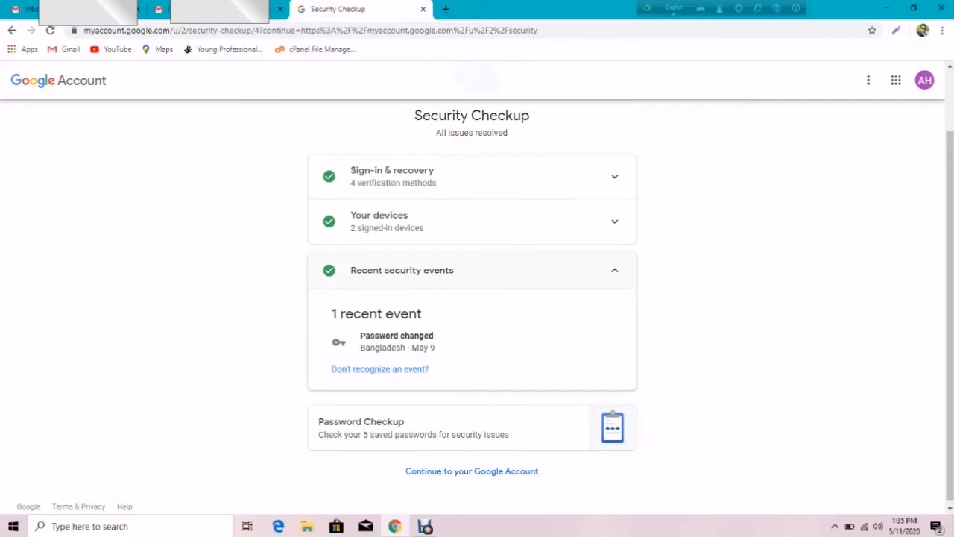
left_click(472, 270)
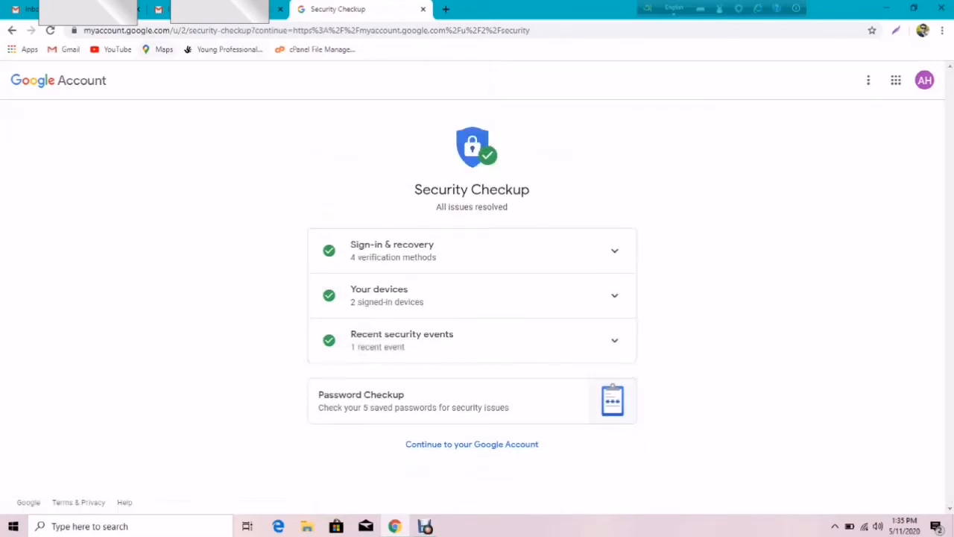
left_click(12, 30)
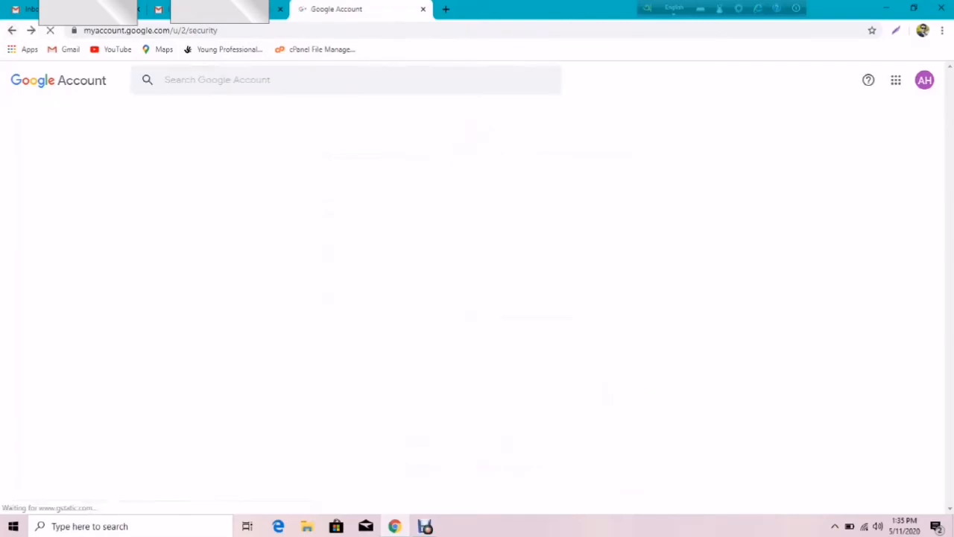
Step: Open the 2-Step Verification row under 'Signing in to Google' on the Security page
scroll(477, 298, "down", 5)
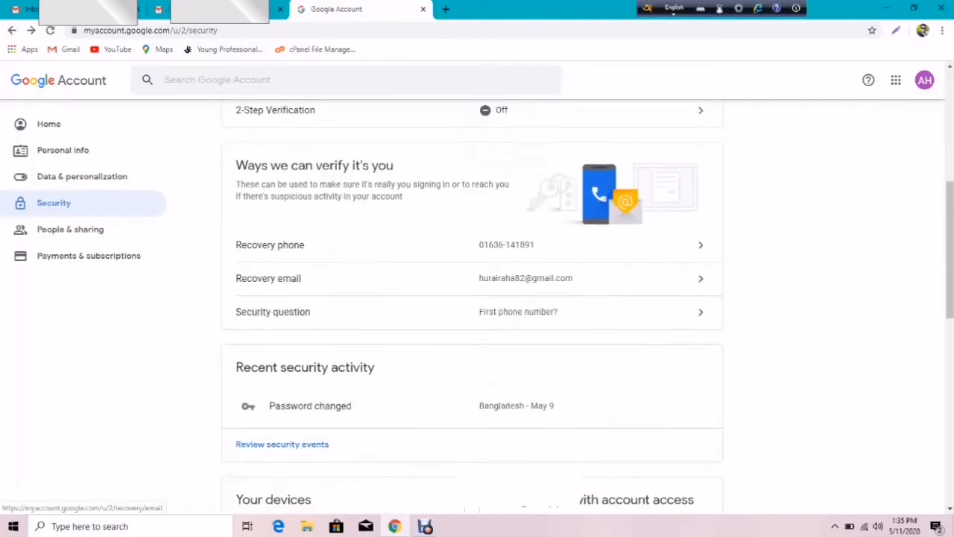
scroll(476, 290, "up", 3)
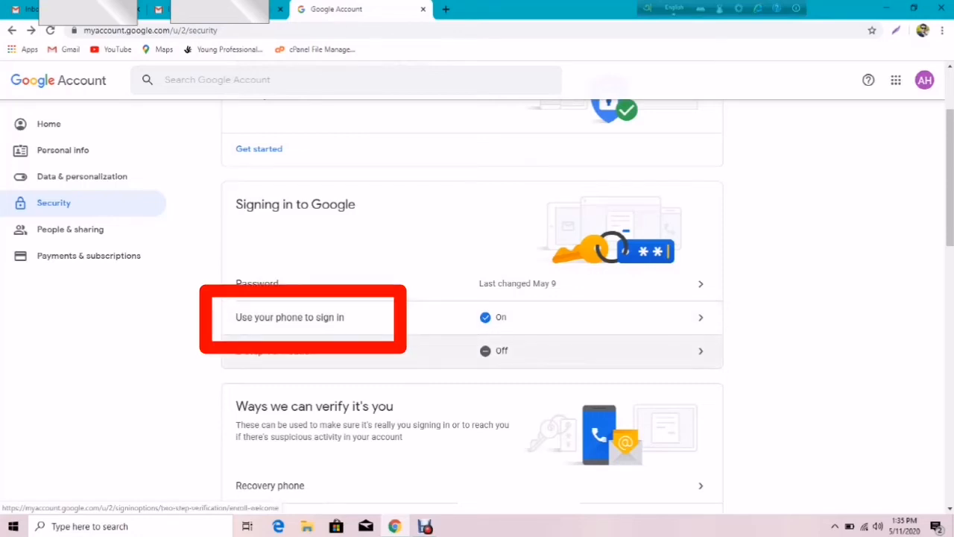
left_click(299, 350)
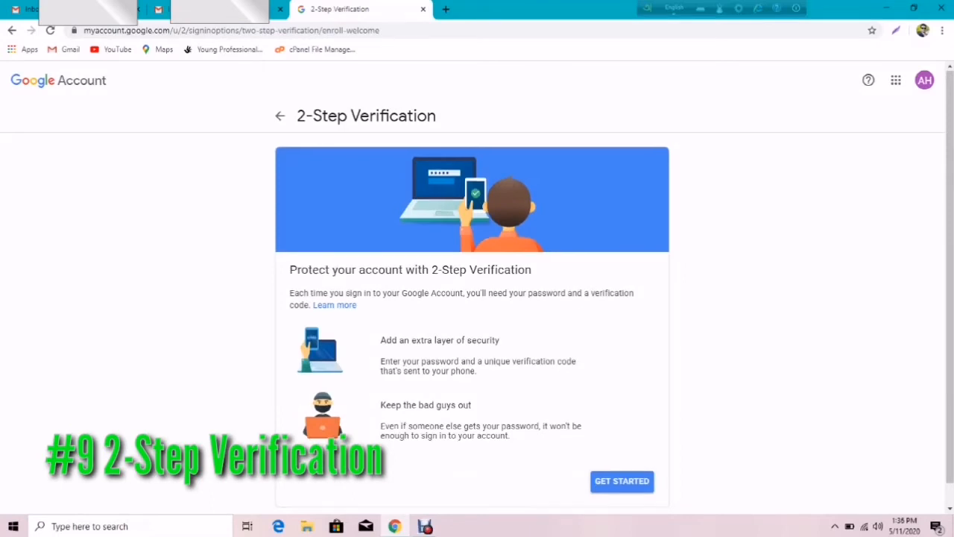
Step: Begin 2-Step Verification setup and send a sign-in prompt to the Huawei honor 10 Lite
scroll(472, 313, "down", 1)
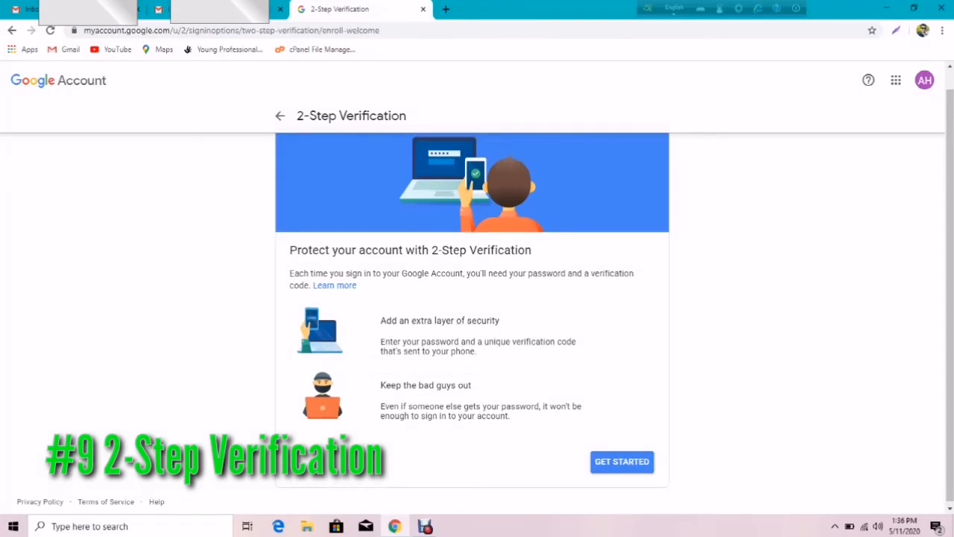
scroll(472, 298, "up", 1)
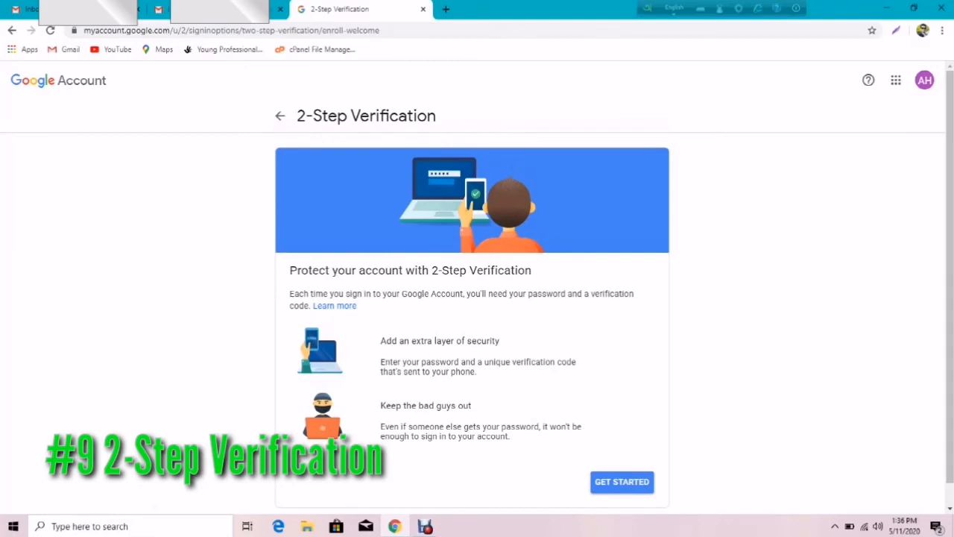
left_click(621, 482)
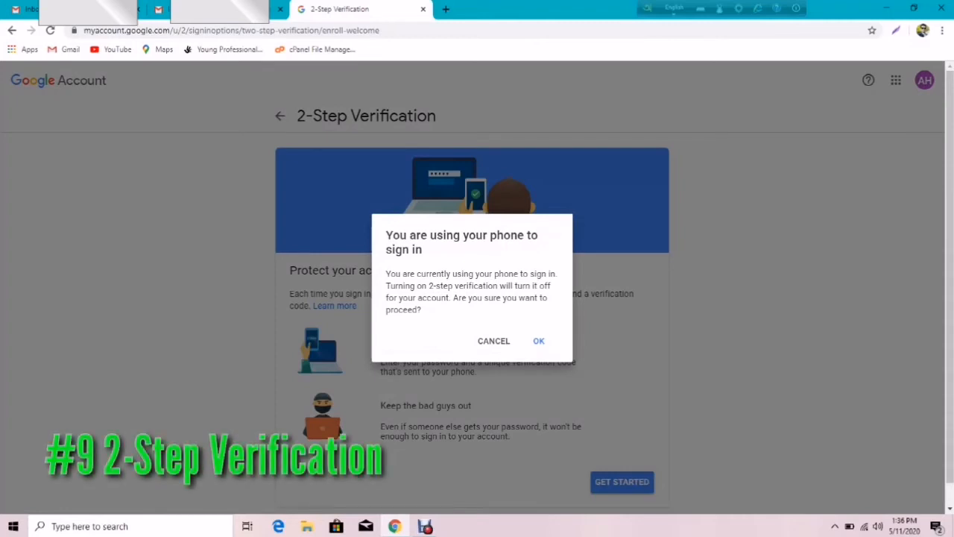
left_click(538, 340)
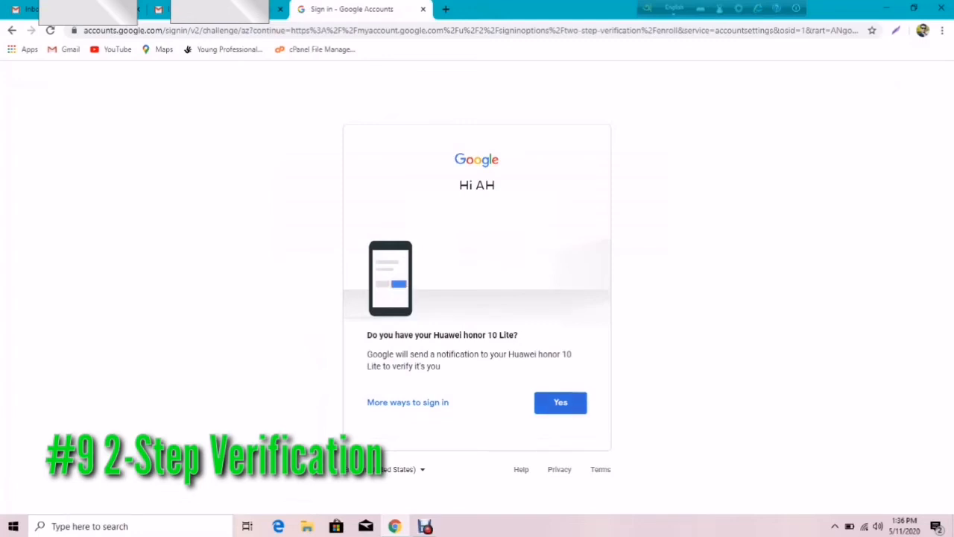
left_click(560, 402)
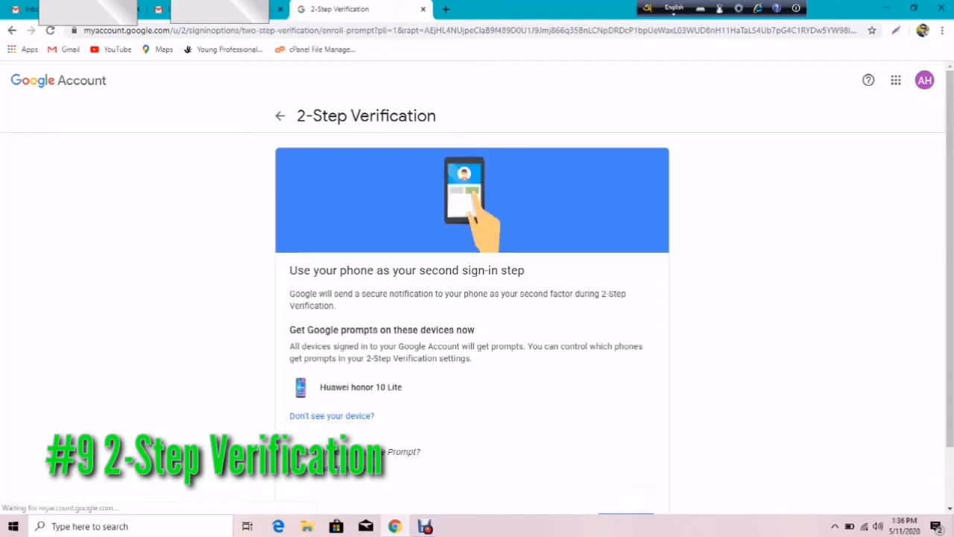
Step: Test the Google prompt, confirm a text-message backup code, and turn on 2-Step Verification
scroll(477, 313, "down", 2)
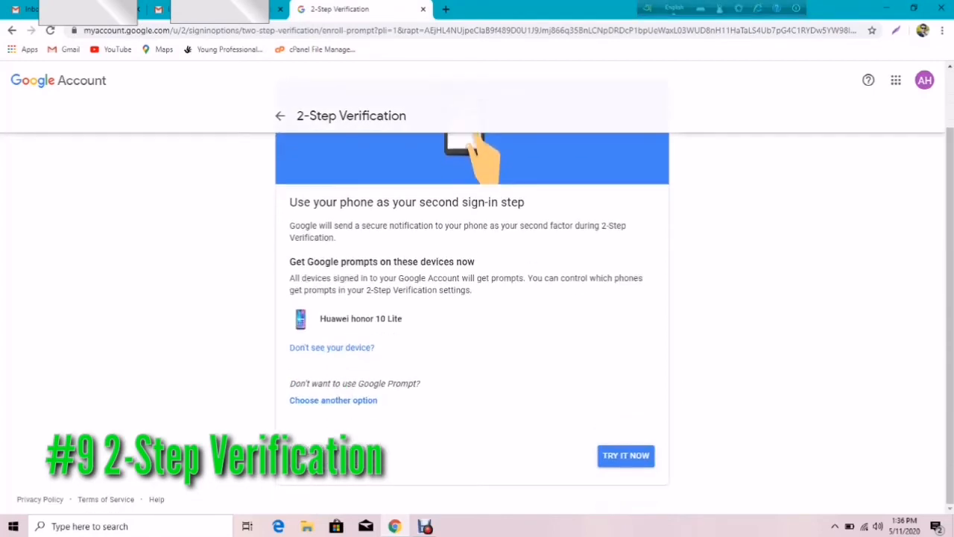
left_click(626, 455)
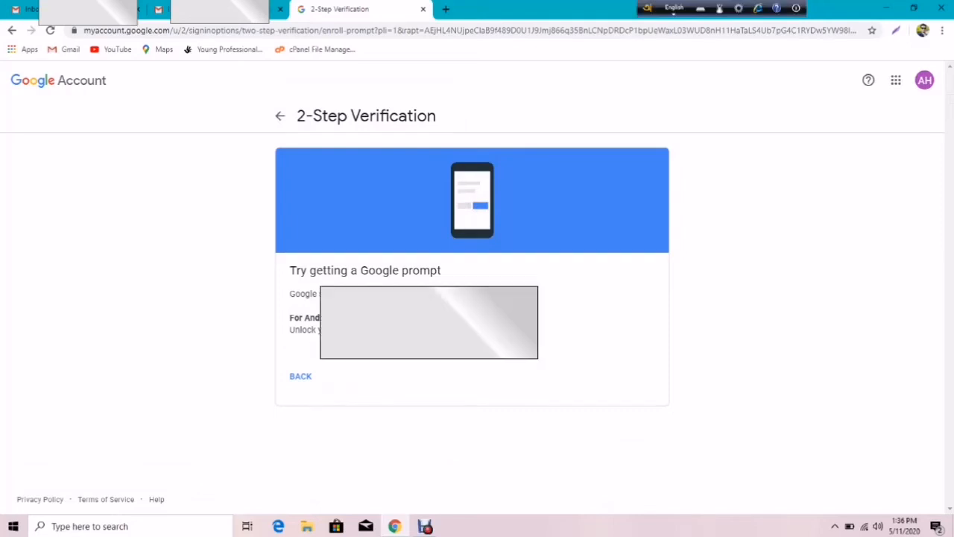
scroll(472, 313, "down", 1)
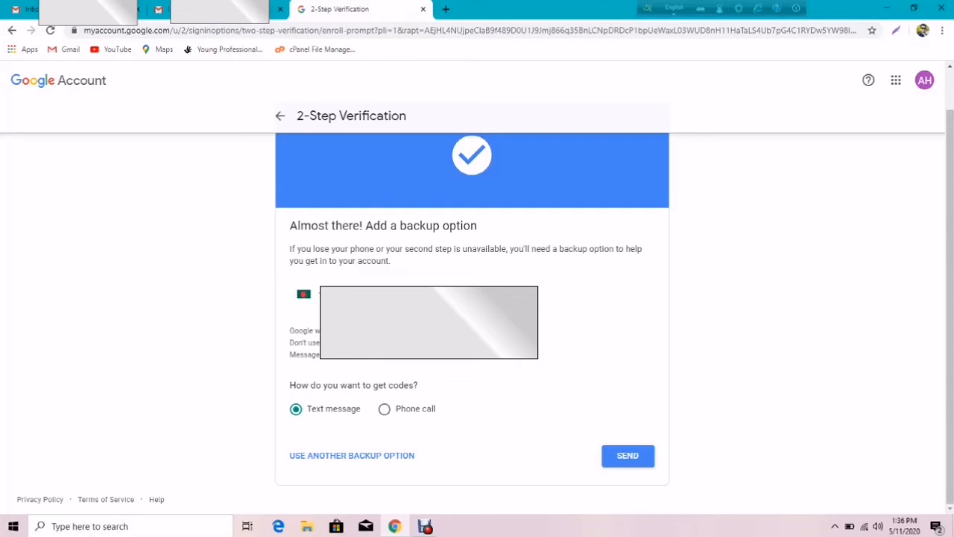
left_click(628, 455)
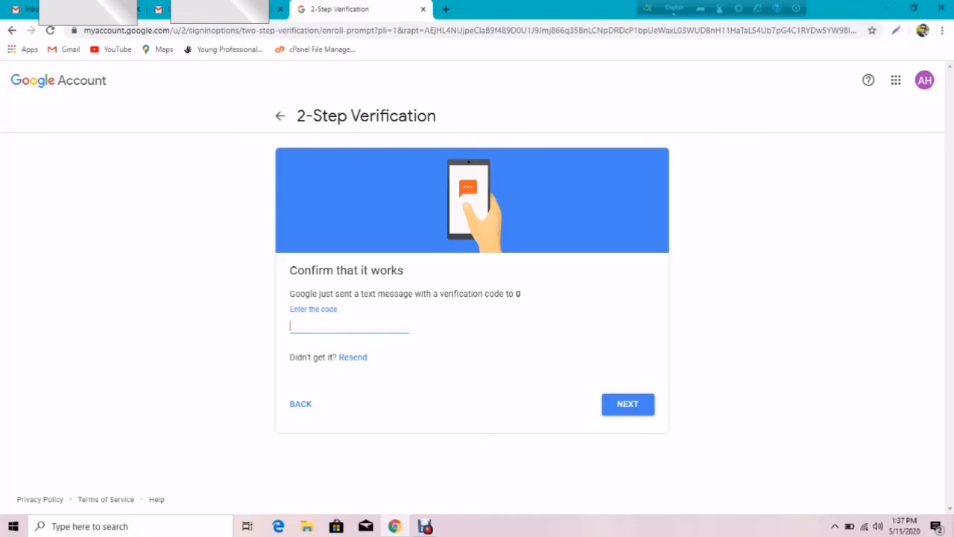
key("Return")
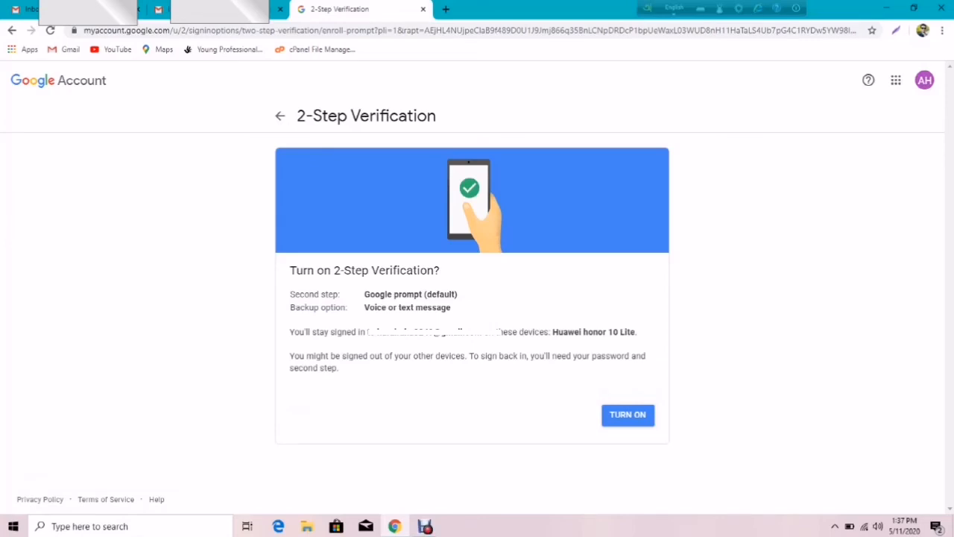
left_click(627, 414)
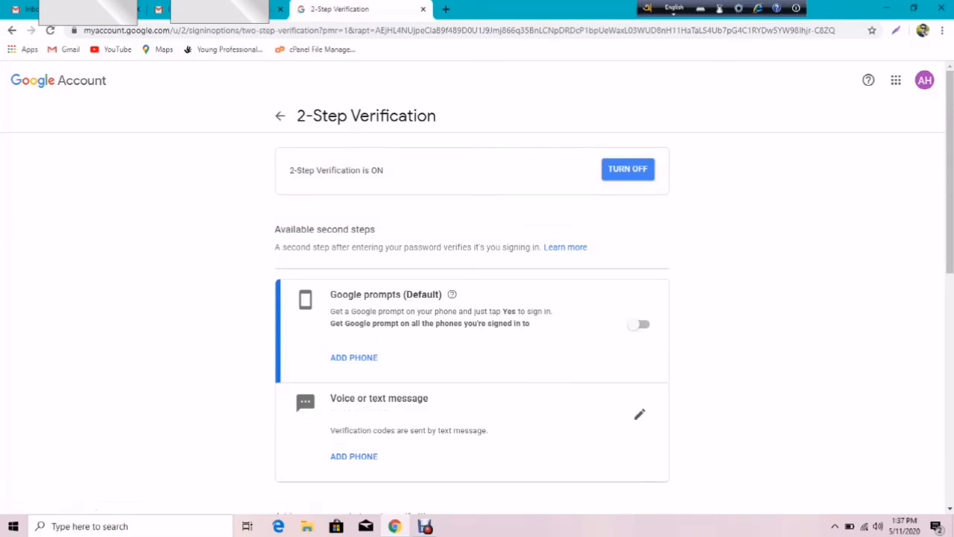
Step: Return to the Security overview and open the App passwords settings
scroll(477, 299, "down", 3)
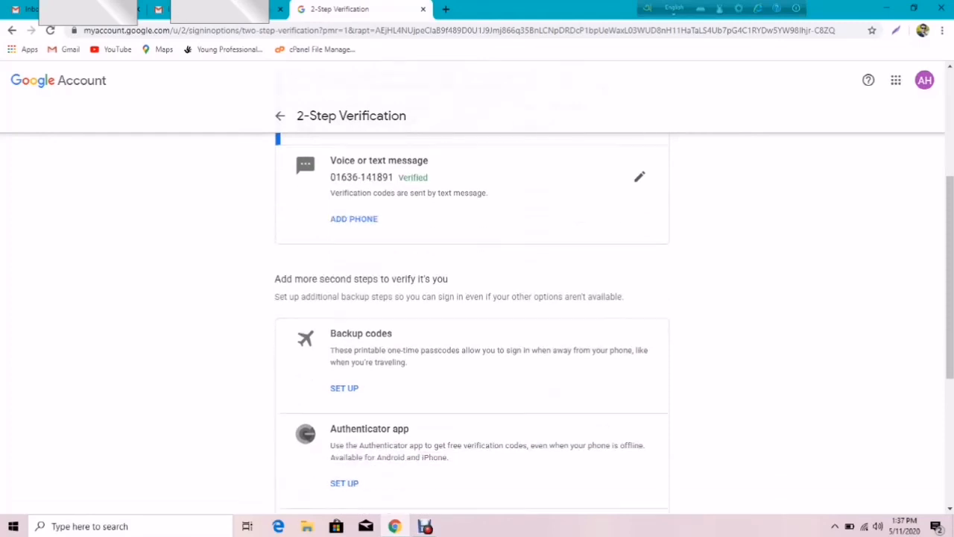
scroll(477, 299, "down", 3)
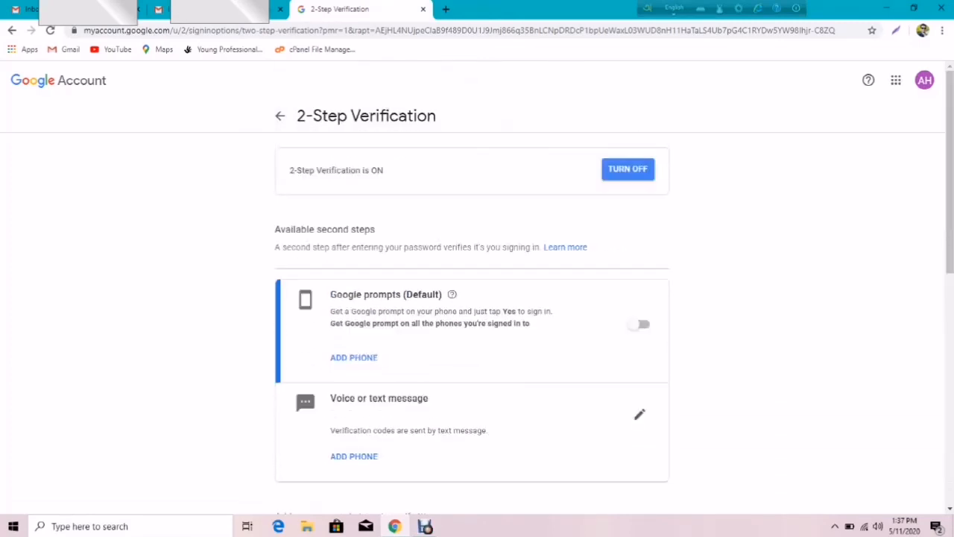
left_click(280, 115)
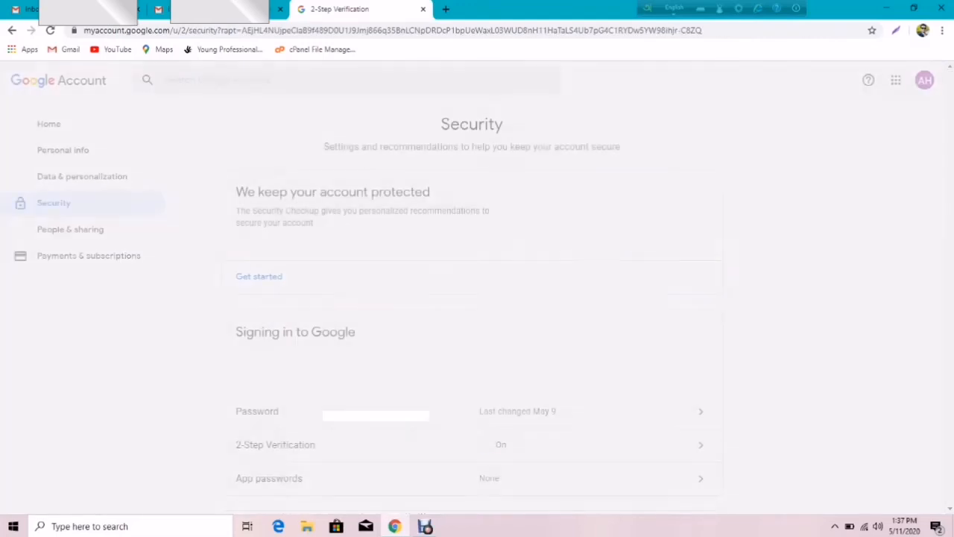
scroll(471, 306, "down", 2)
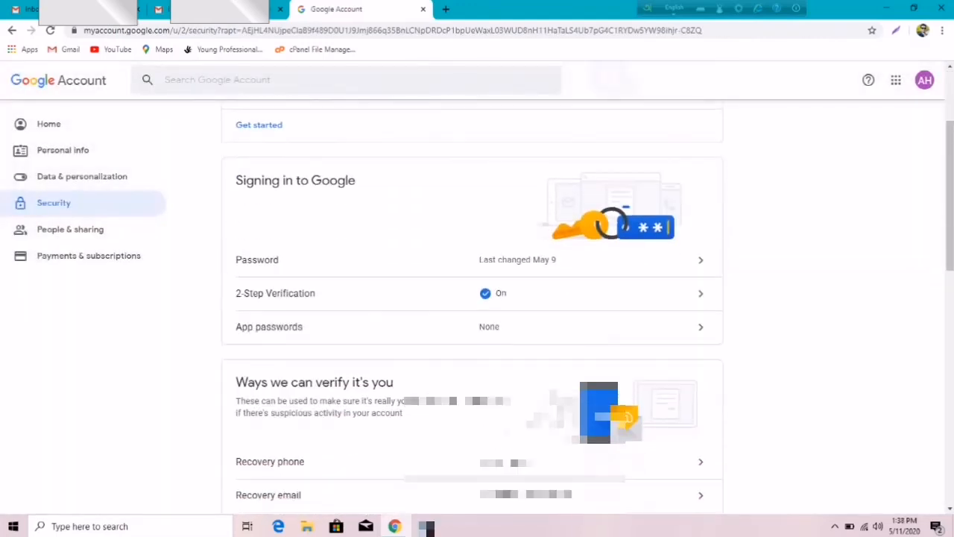
scroll(471, 268, "down", 1)
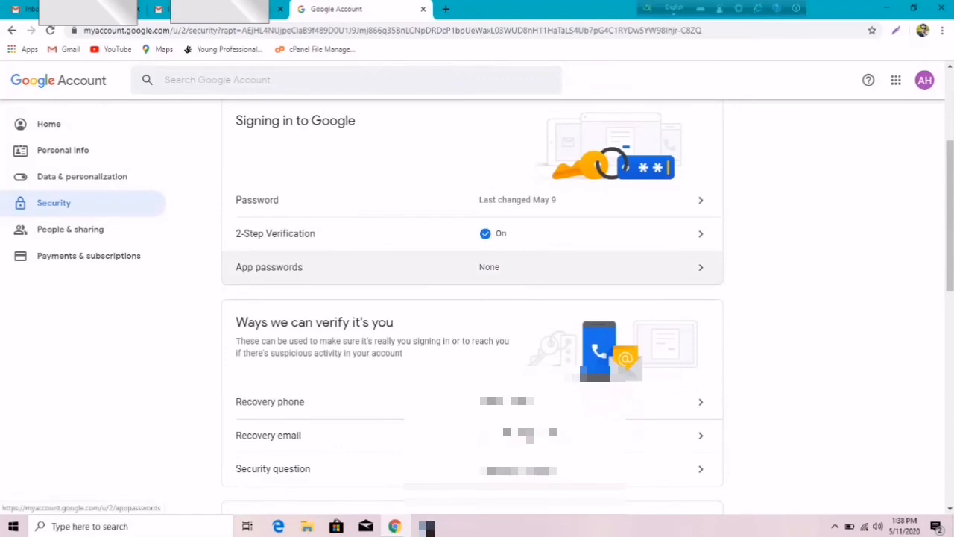
left_click(372, 267)
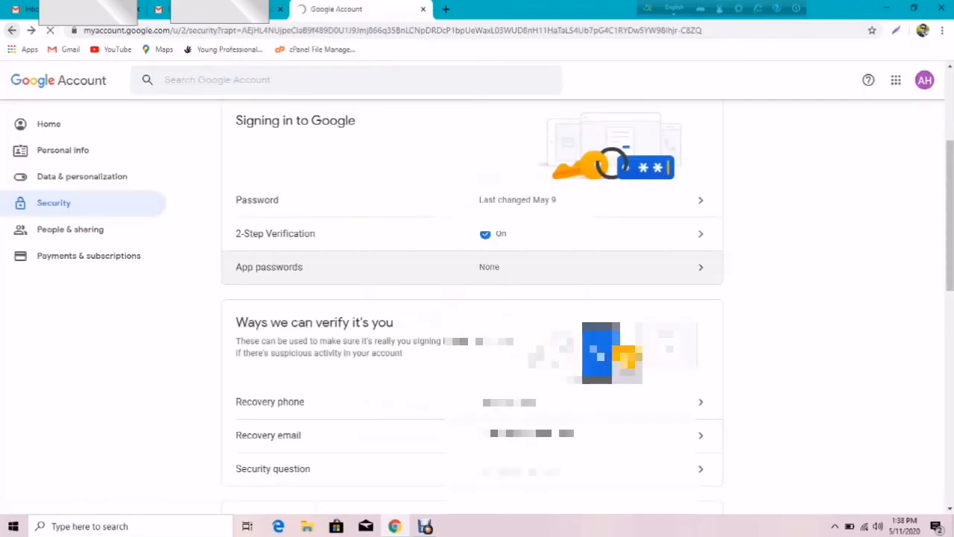
Step: Look through the rest of the Security page, then go to People & sharing
scroll(471, 343, "down", 4)
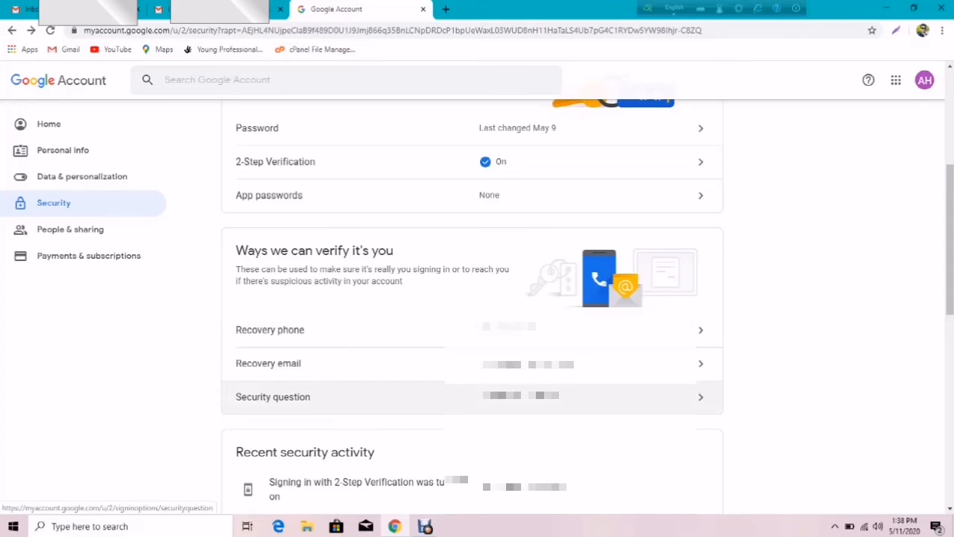
scroll(471, 397, "down", 3)
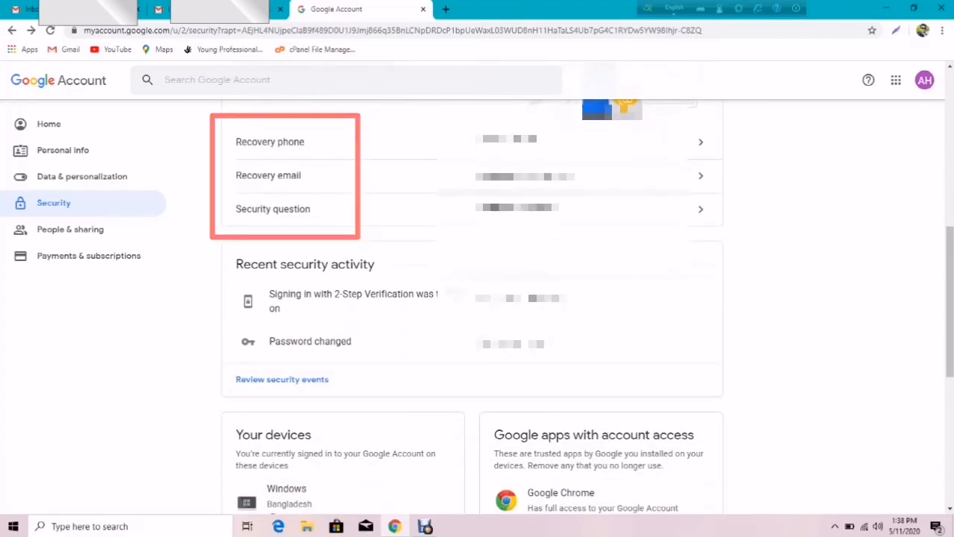
scroll(476, 305, "down", 3)
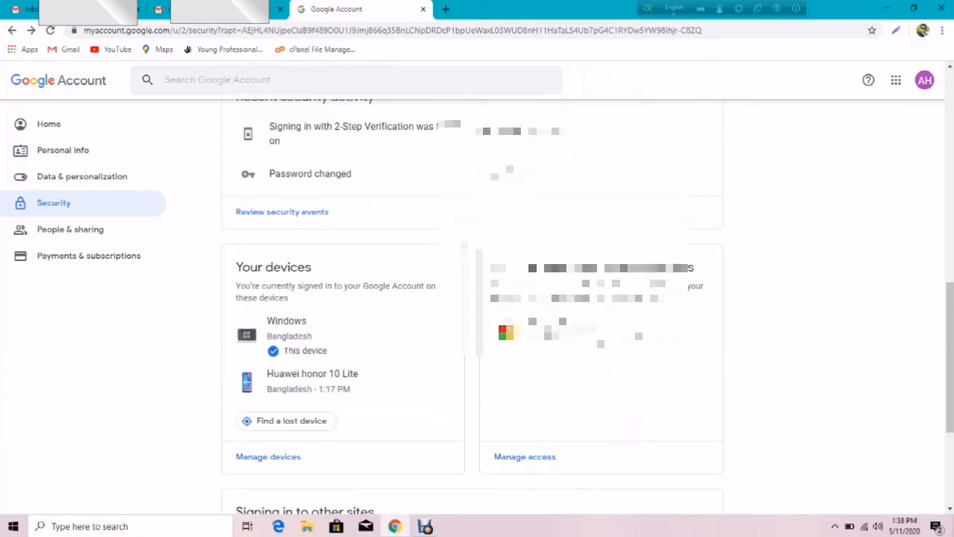
scroll(476, 388, "down", 3)
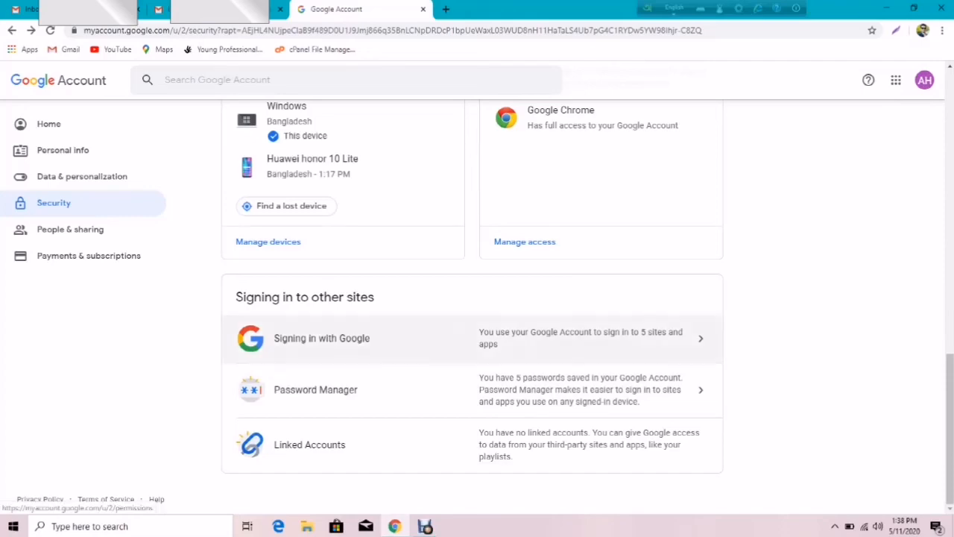
scroll(477, 305, "up", 15)
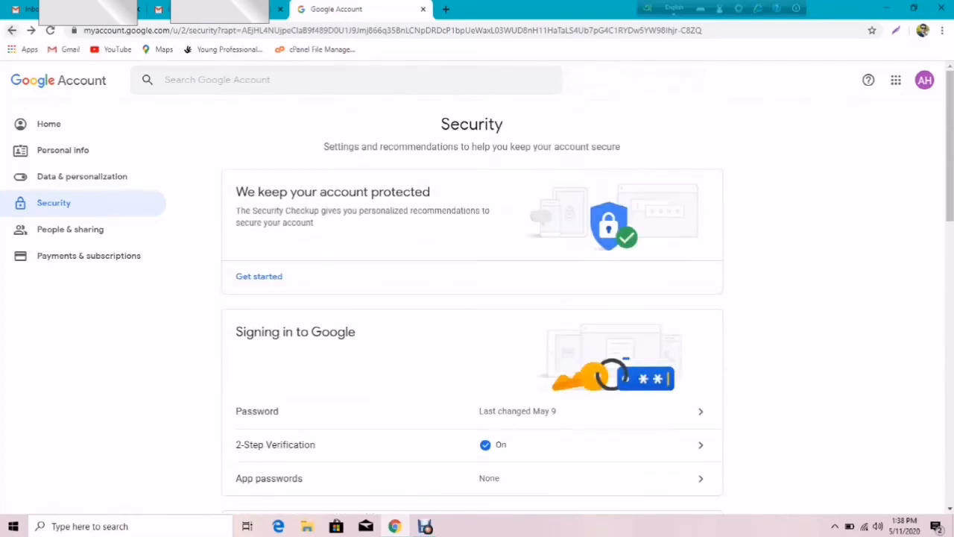
left_click(70, 229)
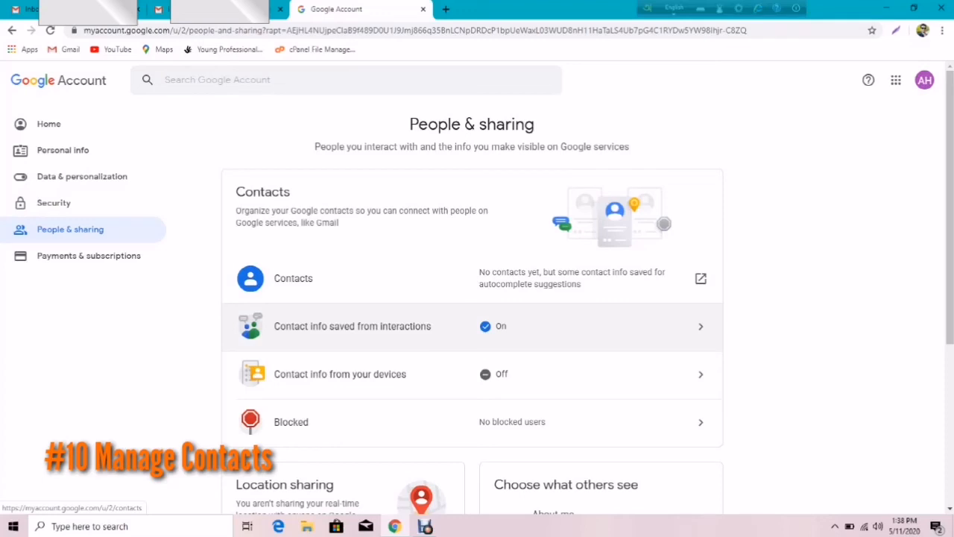
Step: Confirm 'Contact info saved from interactions' is On, then browse the People & sharing page
left_click(352, 326)
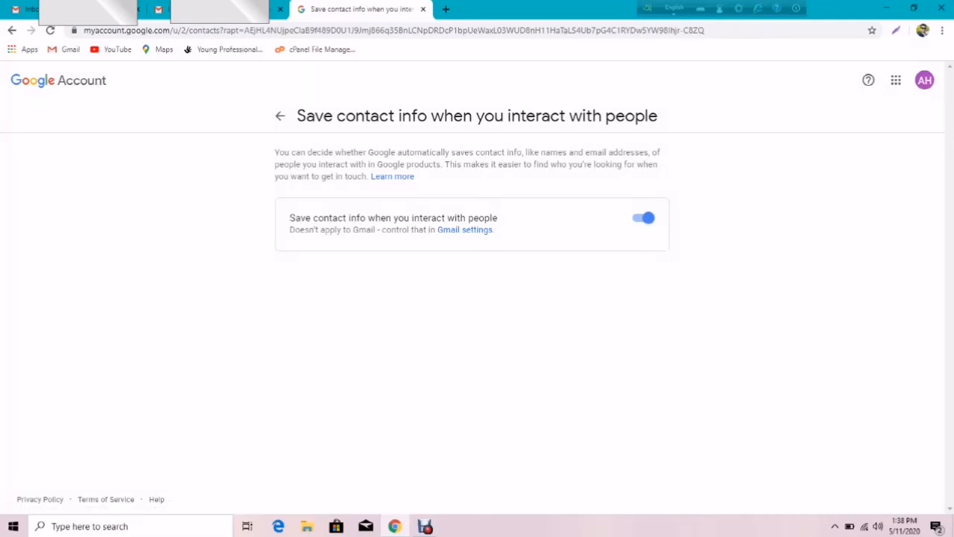
left_click(12, 30)
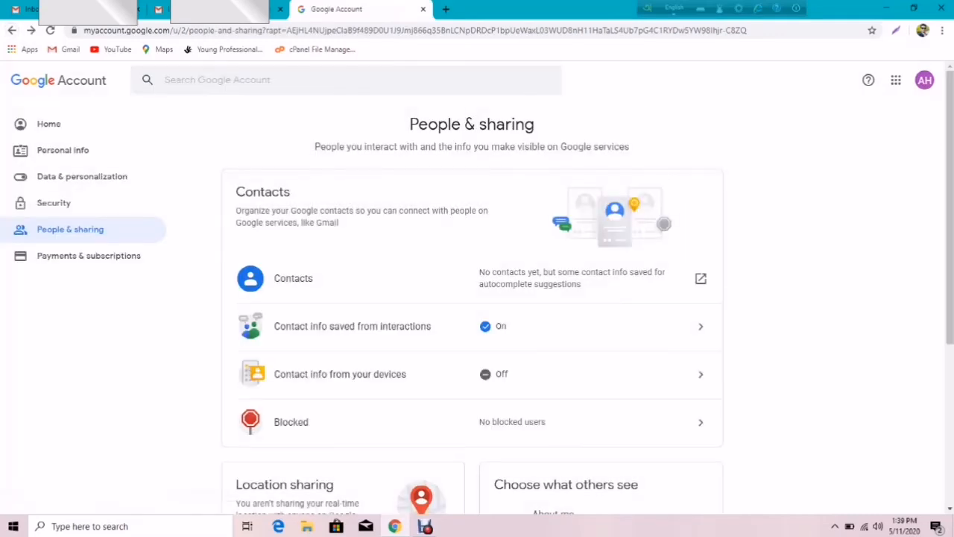
scroll(477, 313, "down", 2)
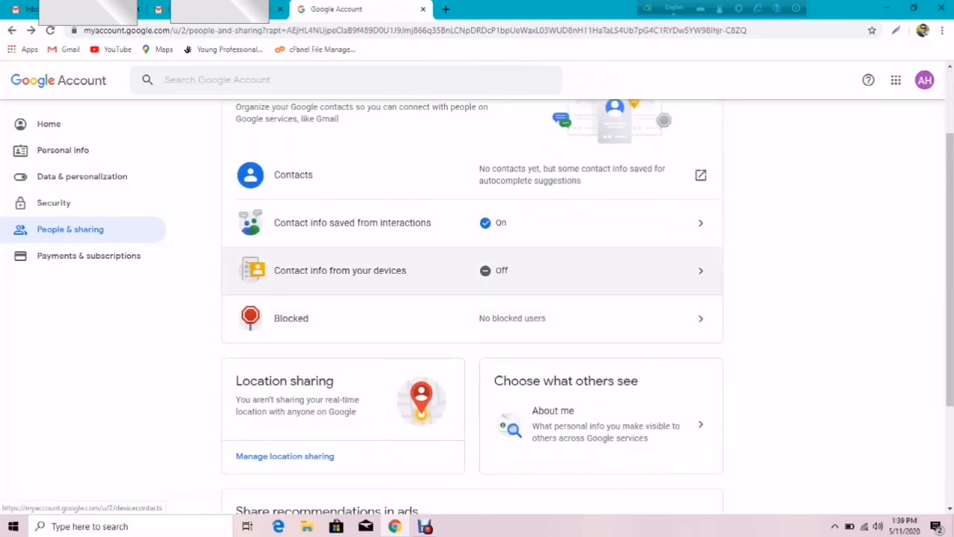
scroll(336, 302, "down", 3)
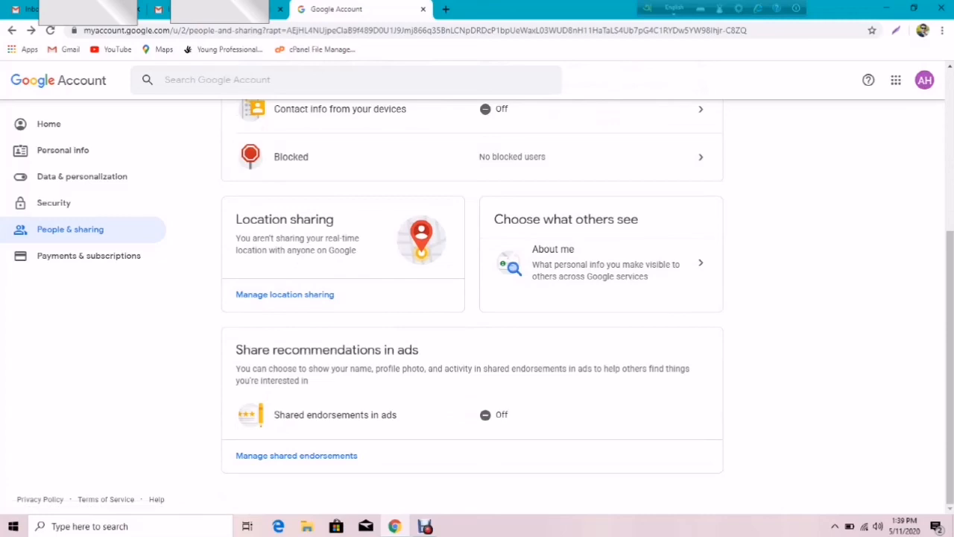
scroll(477, 313, "up", 1)
scroll(477, 298, "up", 3)
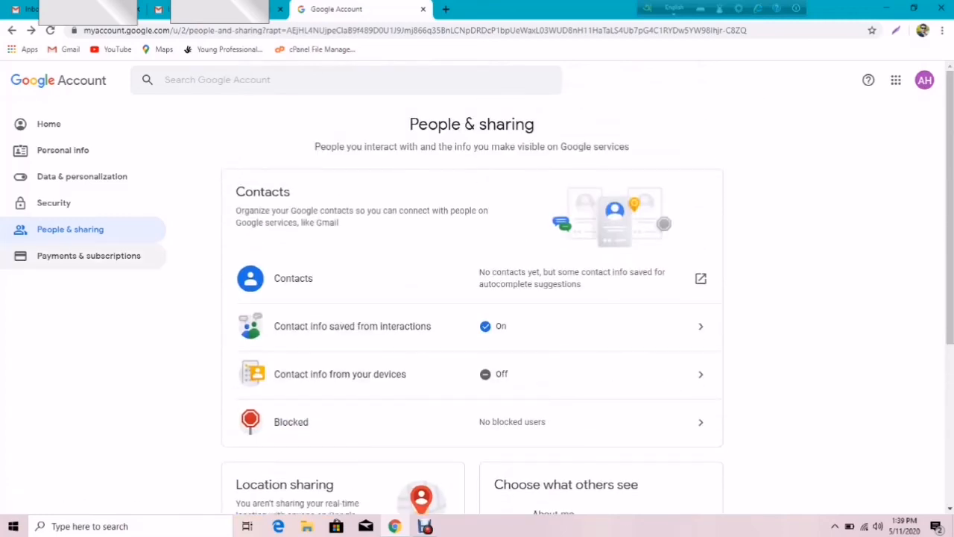
Step: Browse the Payments & subscriptions cards, then return to the account Home page
left_click(89, 255)
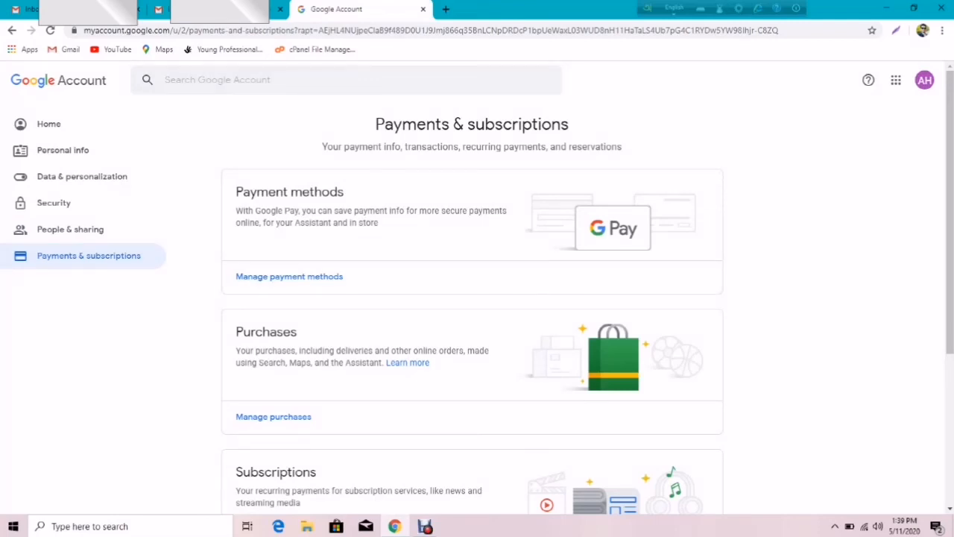
scroll(477, 292, "down", 1)
scroll(477, 301, "down", 3)
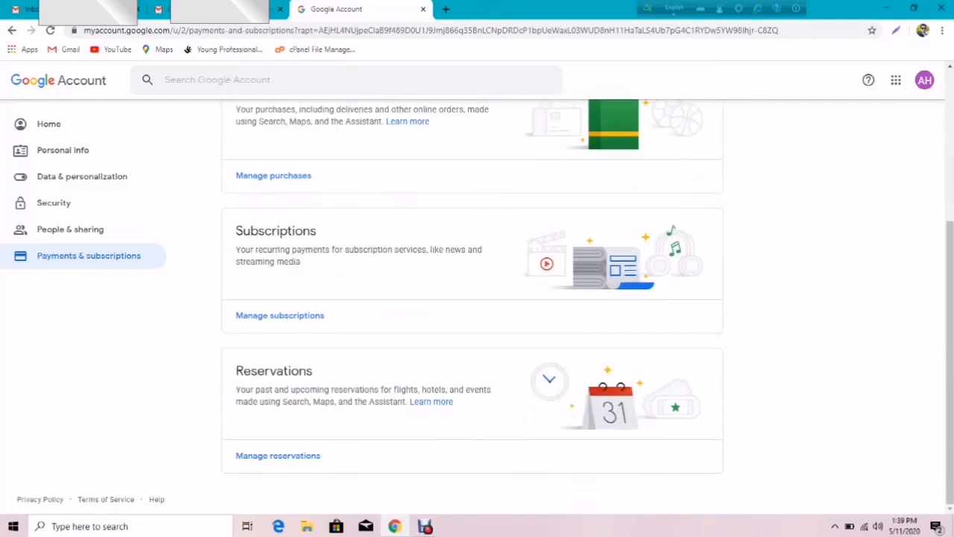
scroll(477, 305, "up", 3)
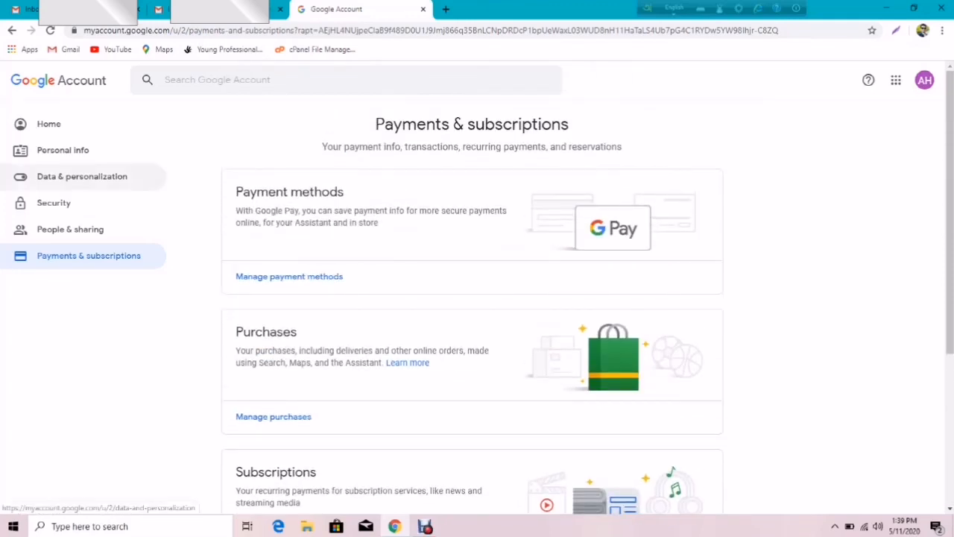
left_click(46, 124)
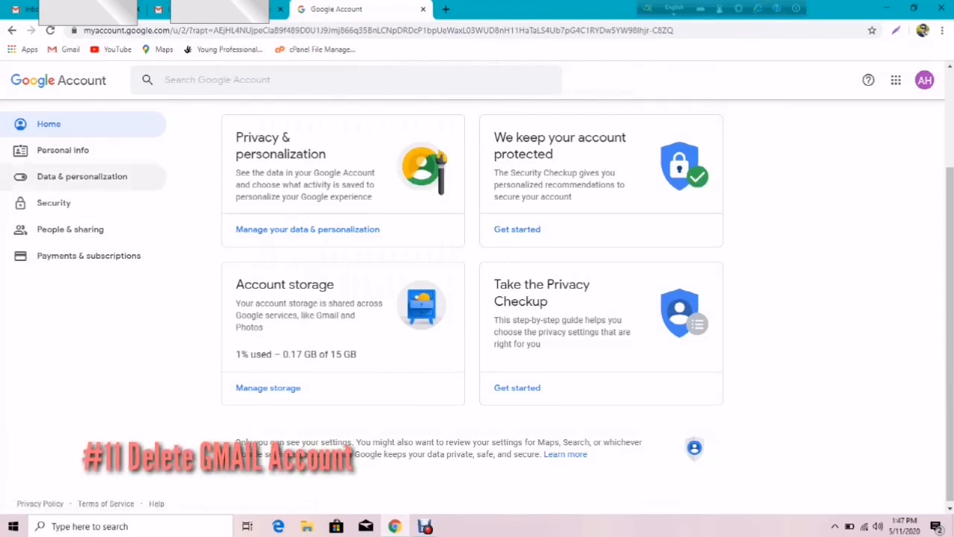
Step: In Data & personalization, open 'Delete a service or your account' under the data section
left_click(82, 176)
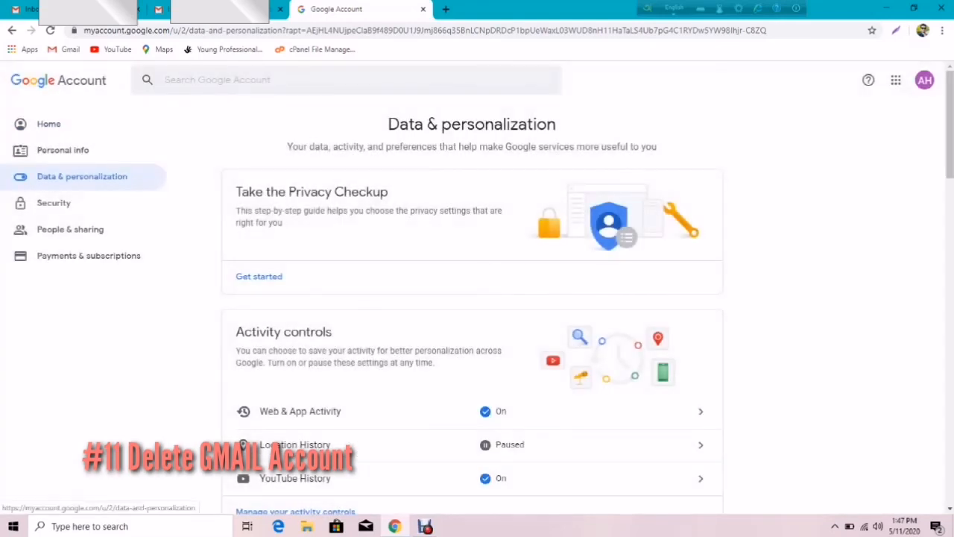
scroll(296, 267, "down", 3)
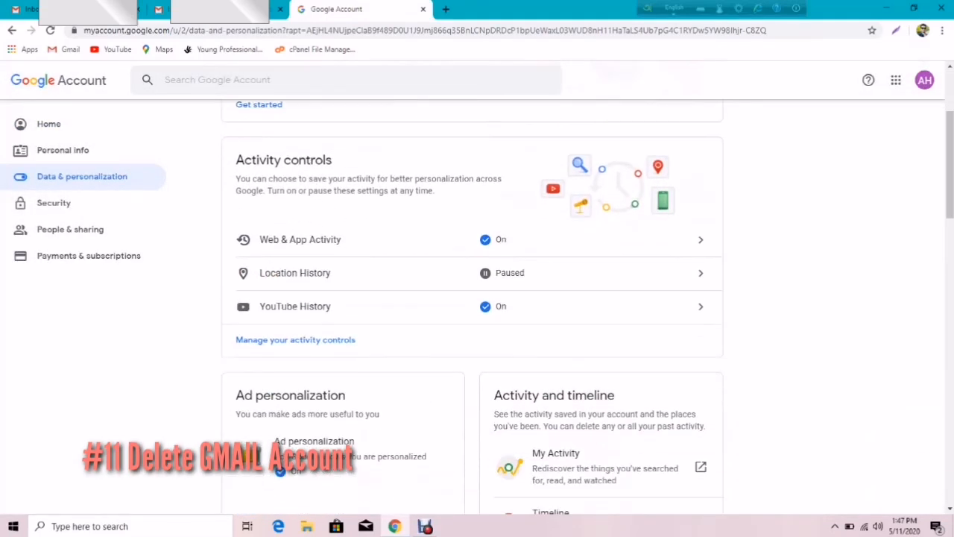
scroll(295, 282, "down", 2)
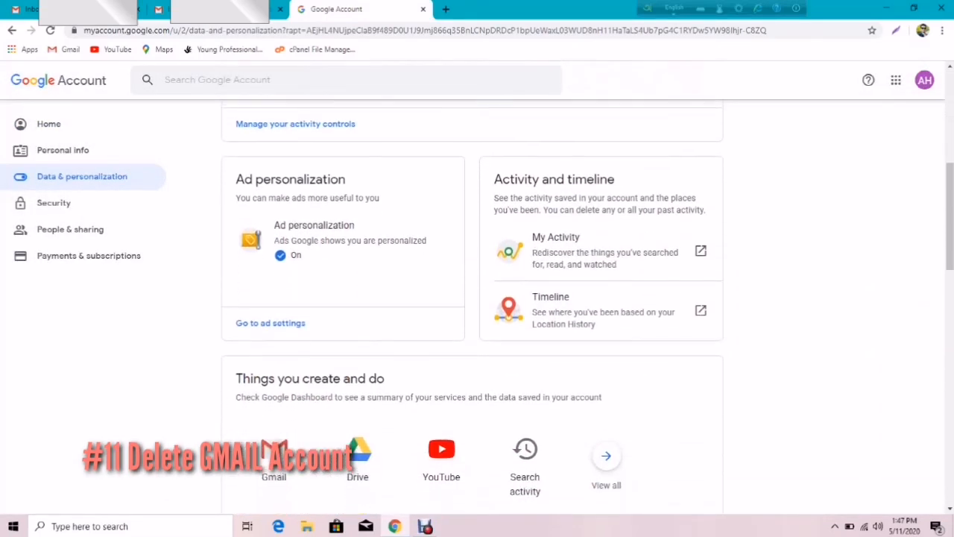
scroll(295, 291, "down", 4)
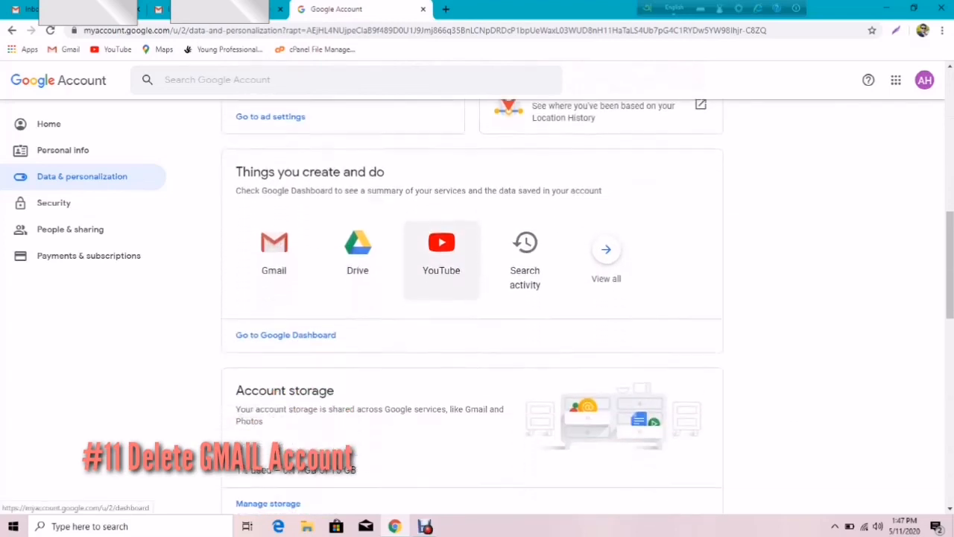
scroll(295, 298, "down", 2)
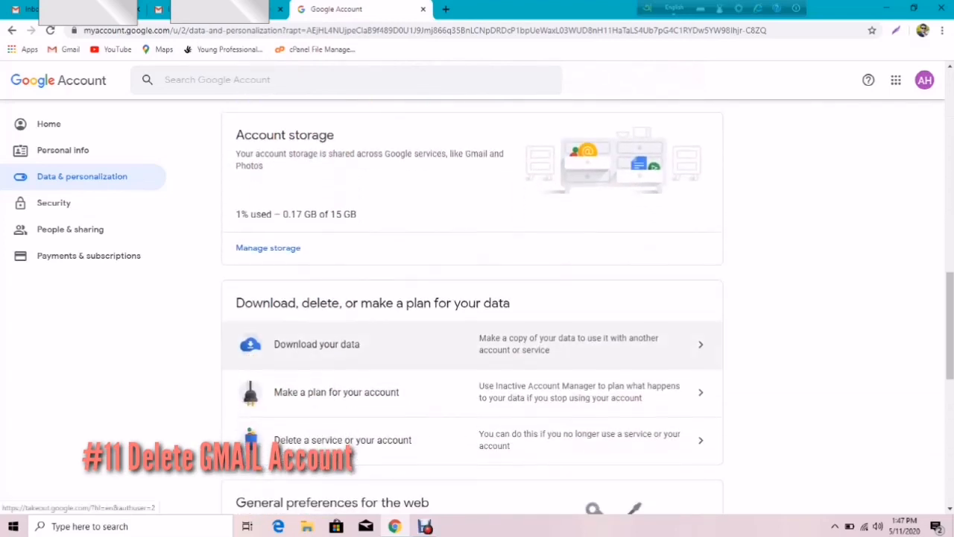
scroll(295, 298, "down", 1)
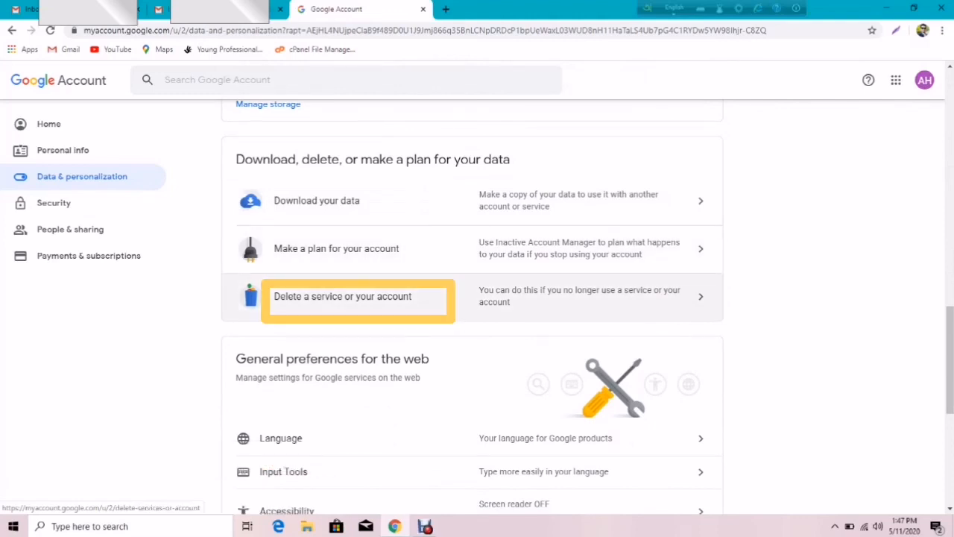
left_click(343, 296)
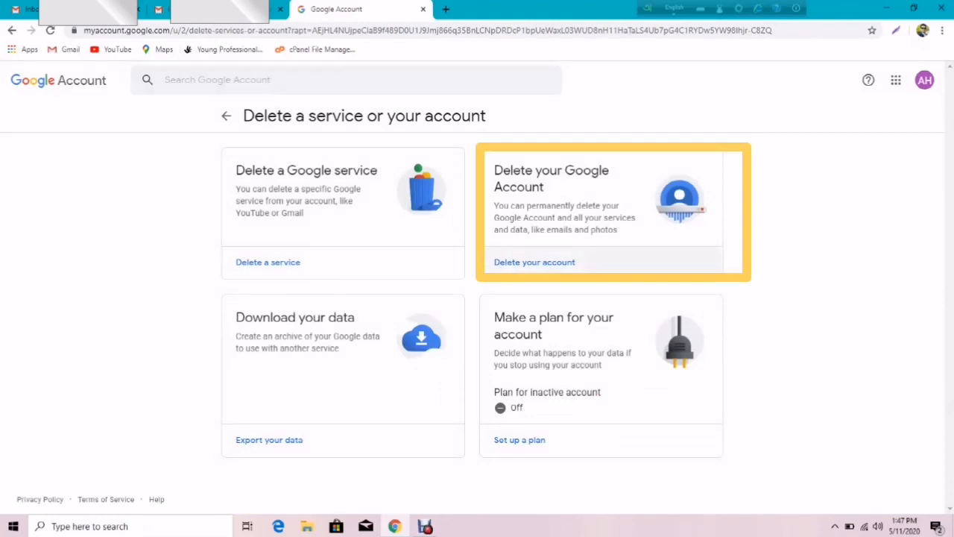
Step: Reach the 'Delete your account' password prompt, then back out without deleting anything
left_click(535, 261)
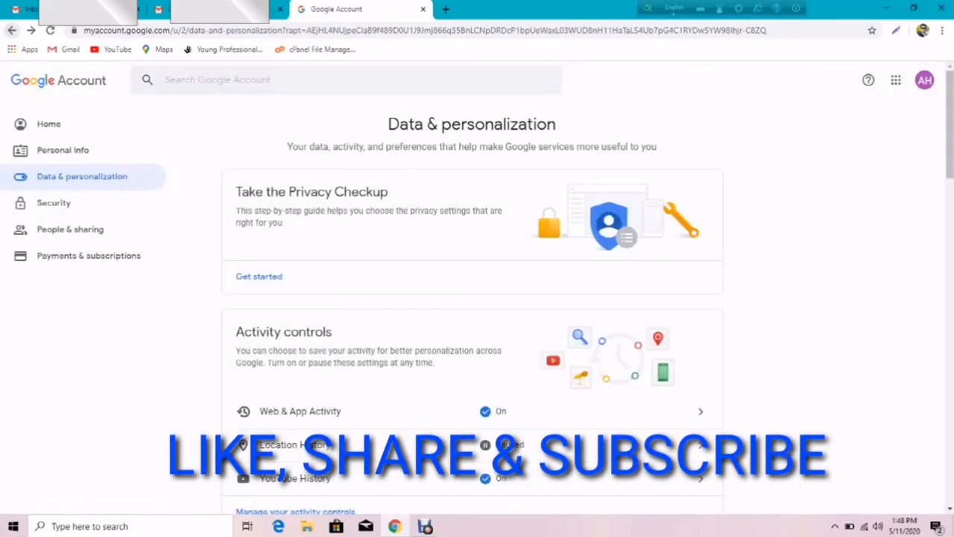
left_click(12, 30)
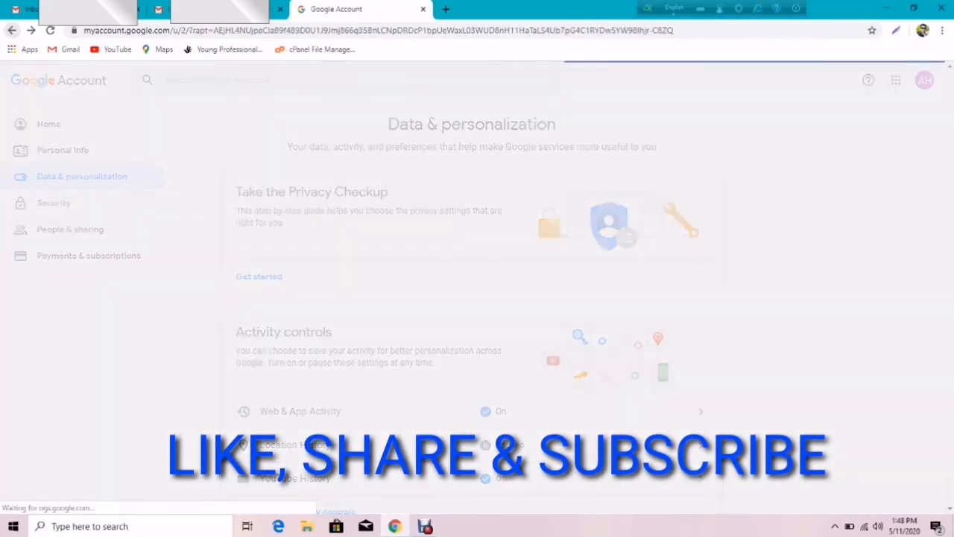